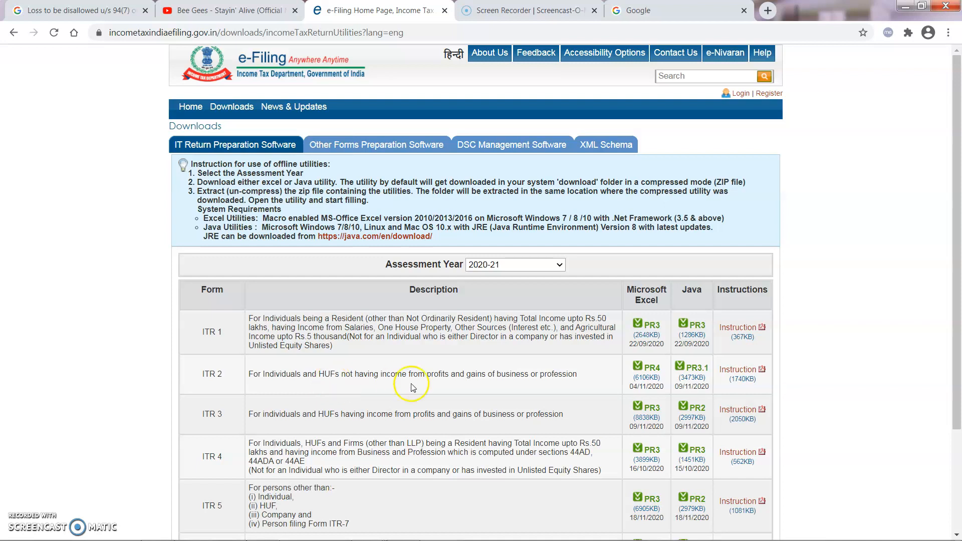
Show the return preparation utilities for assessment year 2019-20 on the income tax downloads page.
{"action": "left_click", "coordinate": [468, 377]}
{"action": "left_click", "coordinate": [476, 385]}
{"action": "left_click", "coordinate": [217, 373]}
{"action": "left_click", "coordinate": [504, 265]}
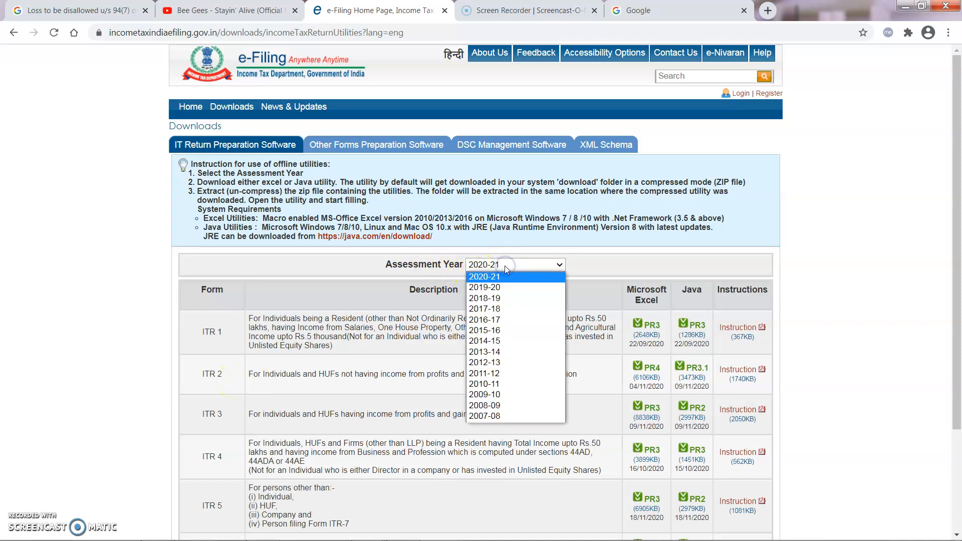
{"action": "left_click", "coordinate": [509, 288]}
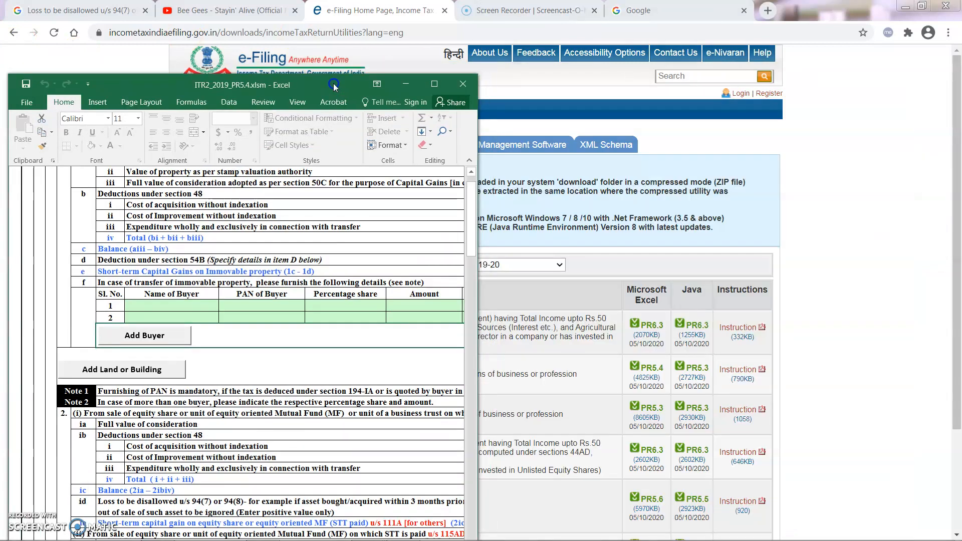
Maximize the ITR2_2019_PR5.4.xlsm workbook in Excel and go to its HOME sheet.
{"action": "left_click", "coordinate": [442, 84]}
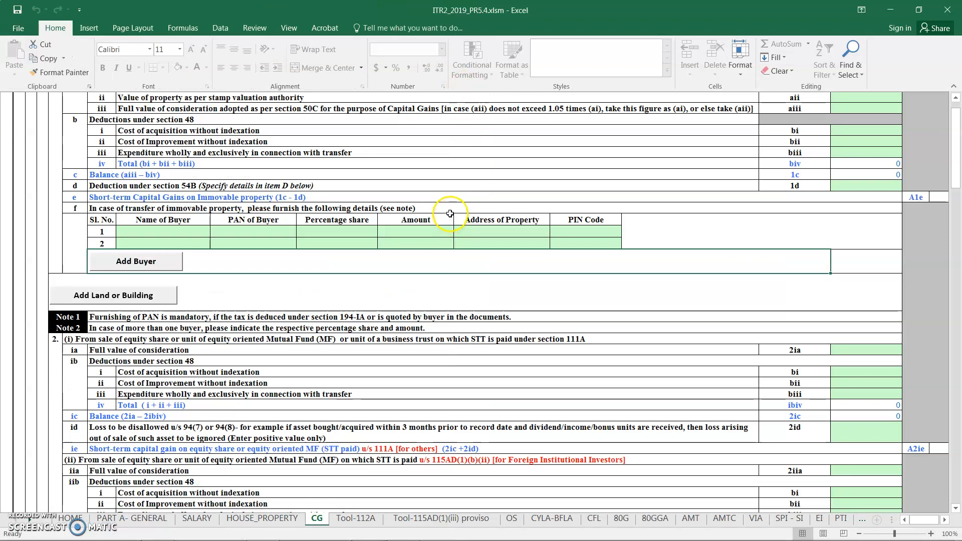
{"action": "scroll", "coordinate": [443, 200], "scroll_direction": "up", "scroll_amount": 2}
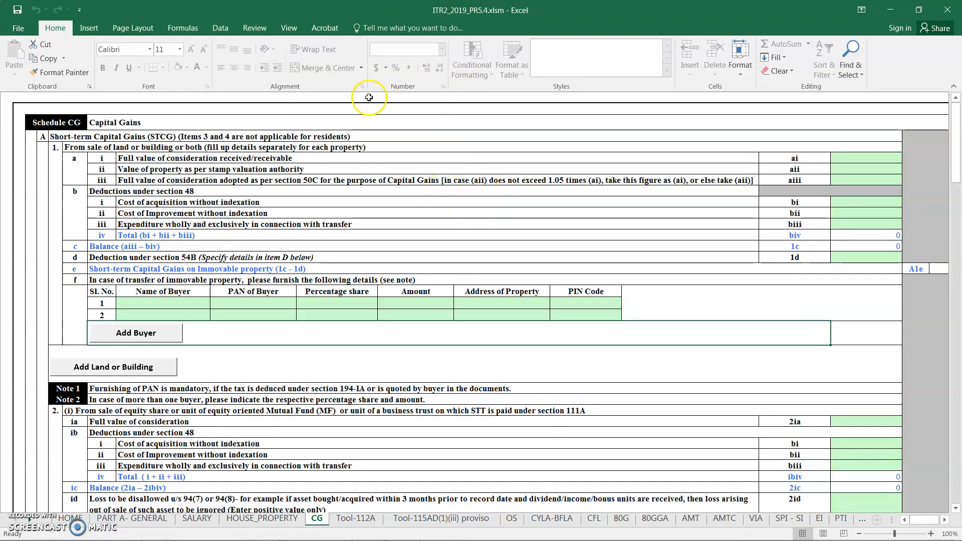
{"action": "left_click", "coordinate": [71, 518]}
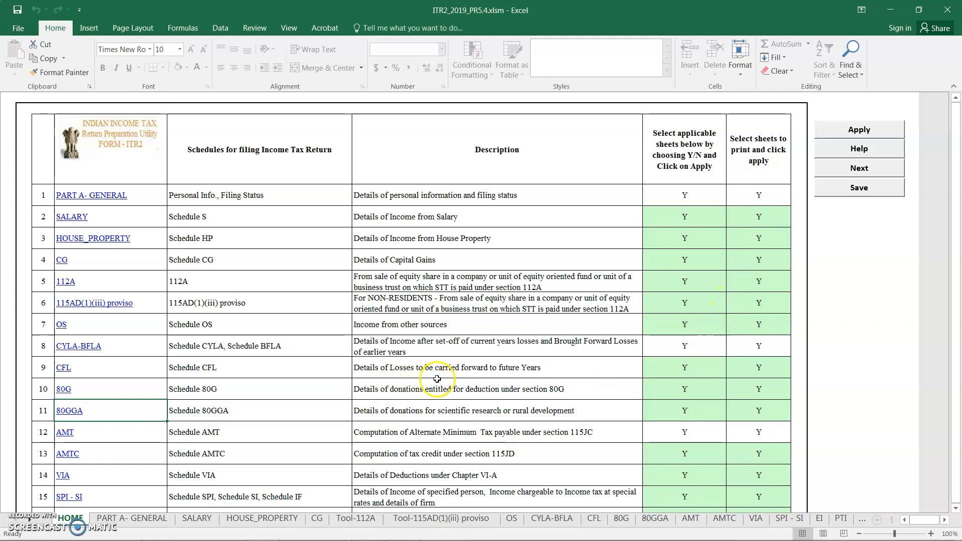
Set schedule 80GGA to N for both the applicable sheets and the sheets to print.
{"action": "scroll", "coordinate": [436, 379], "scroll_direction": "down", "scroll_amount": 2}
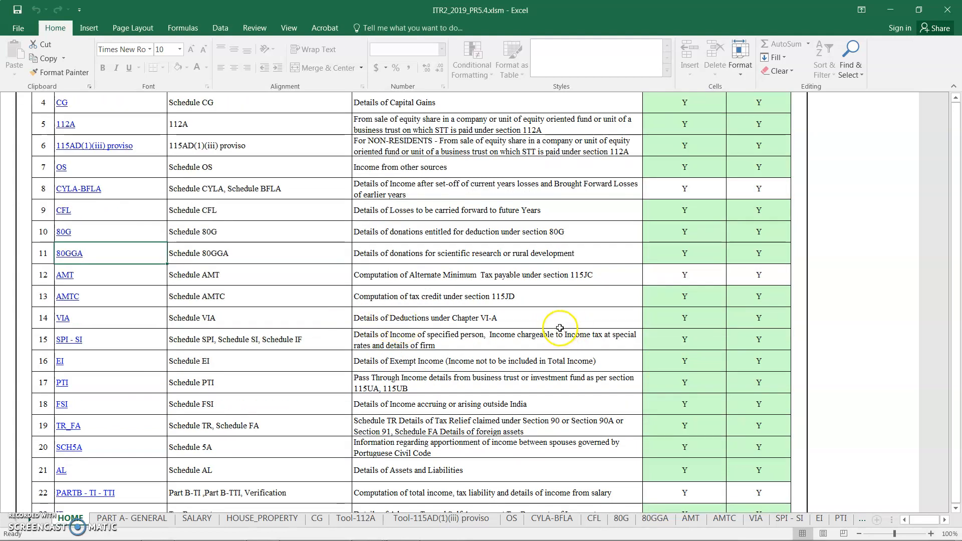
{"action": "left_click", "coordinate": [409, 253]}
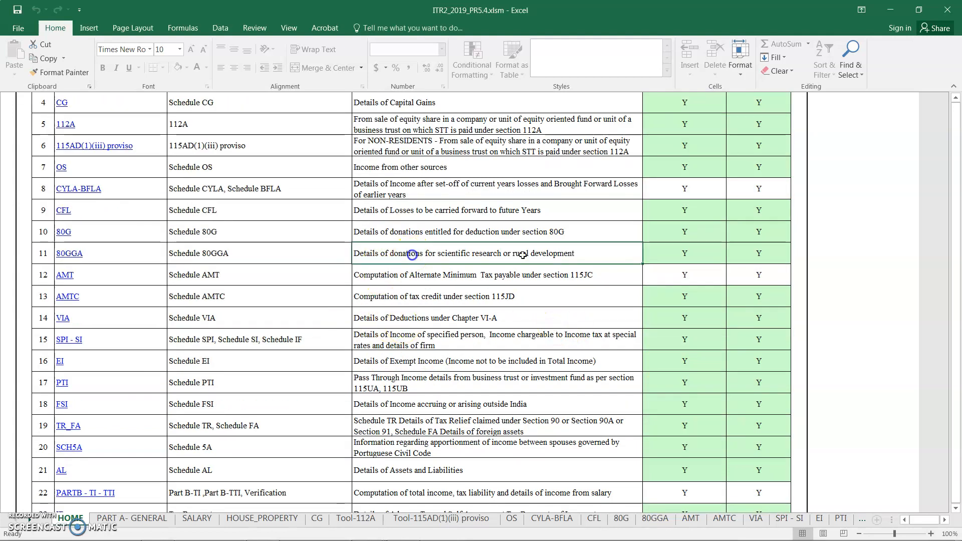
{"action": "left_click", "coordinate": [685, 253]}
{"action": "left_click", "coordinate": [731, 258]}
{"action": "left_click", "coordinate": [671, 275]}
{"action": "left_click", "coordinate": [763, 254]}
{"action": "left_click", "coordinate": [793, 259]}
{"action": "left_click", "coordinate": [775, 276]}
{"action": "left_click", "coordinate": [711, 276]}
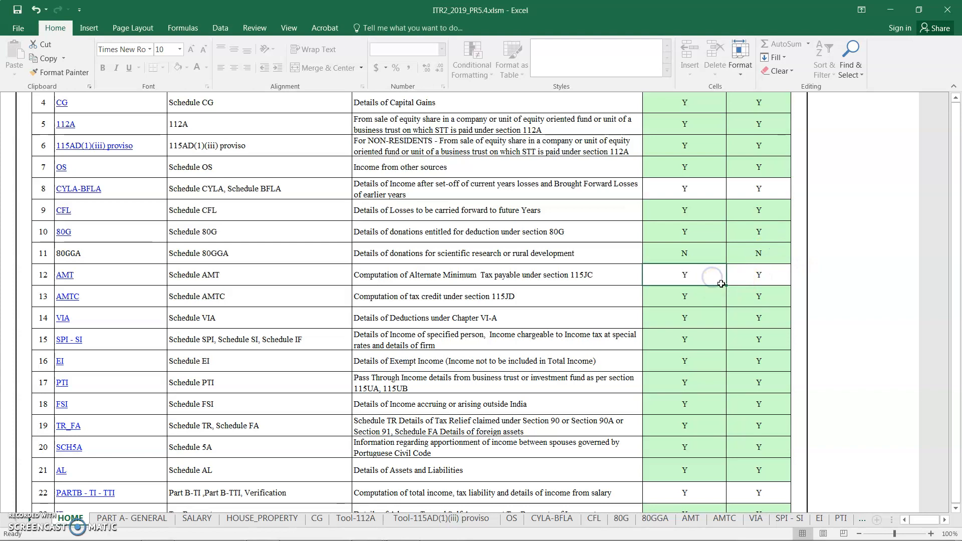
Set schedule AMTC to N for both the applicable sheets and the sheets to print.
{"action": "left_click", "coordinate": [688, 298]}
{"action": "left_click", "coordinate": [732, 300]}
{"action": "left_click", "coordinate": [695, 320]}
{"action": "left_click", "coordinate": [754, 297]}
{"action": "left_click", "coordinate": [797, 300]}
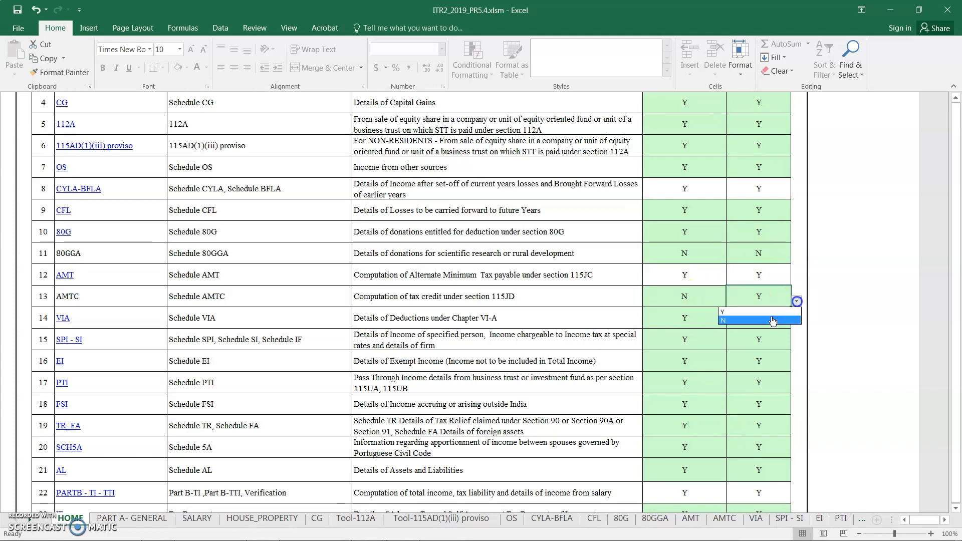
{"action": "left_click", "coordinate": [769, 319]}
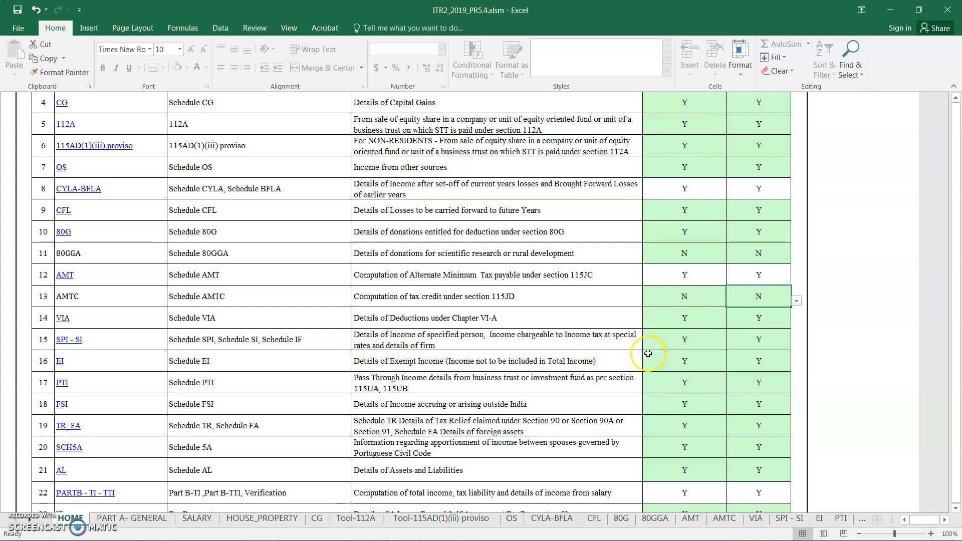
Set the SPI - SI schedule to N for both the applicable sheets and the sheets to print.
{"action": "left_click", "coordinate": [680, 339]}
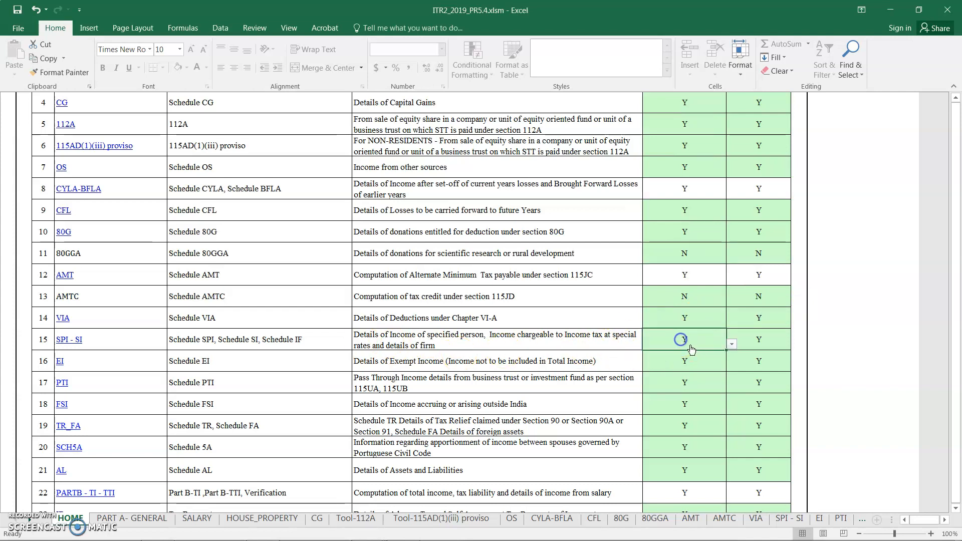
{"action": "left_click", "coordinate": [732, 346]}
{"action": "left_click", "coordinate": [686, 363]}
{"action": "left_click", "coordinate": [751, 339]}
{"action": "left_click", "coordinate": [796, 342]}
{"action": "left_click", "coordinate": [786, 364]}
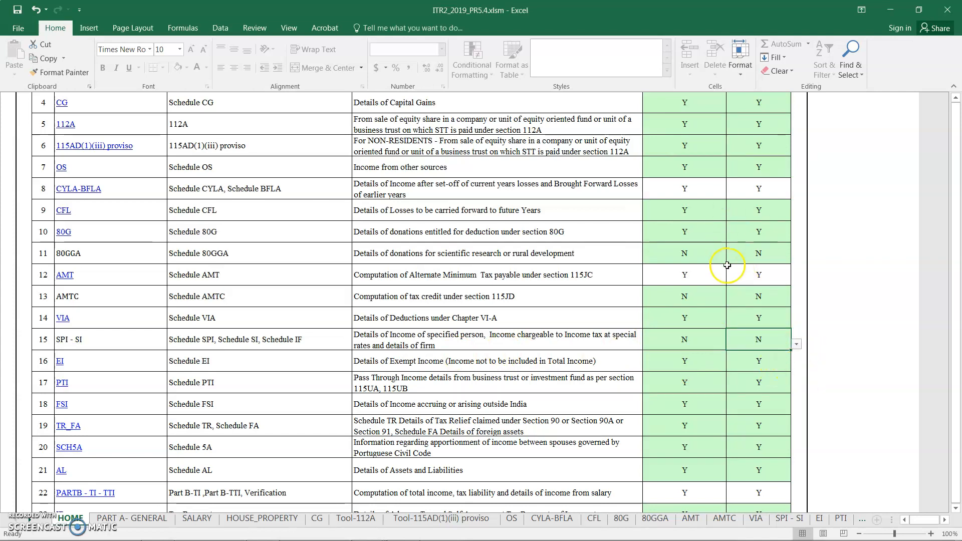
Set SCH5A to N for both applicability and printing, and apply the schedule selection to the workbook.
{"action": "scroll", "coordinate": [727, 258], "scroll_direction": "down", "scroll_amount": 1}
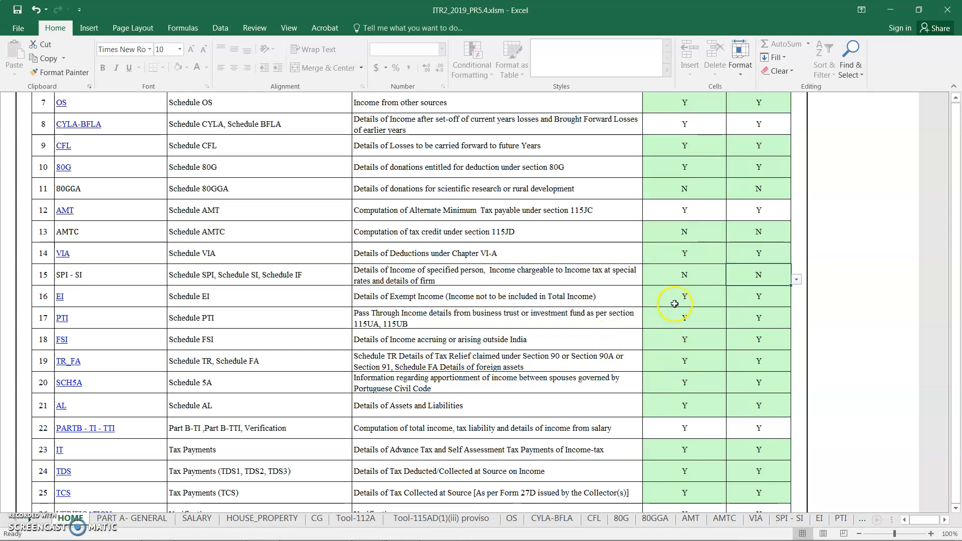
{"action": "left_click", "coordinate": [675, 387]}
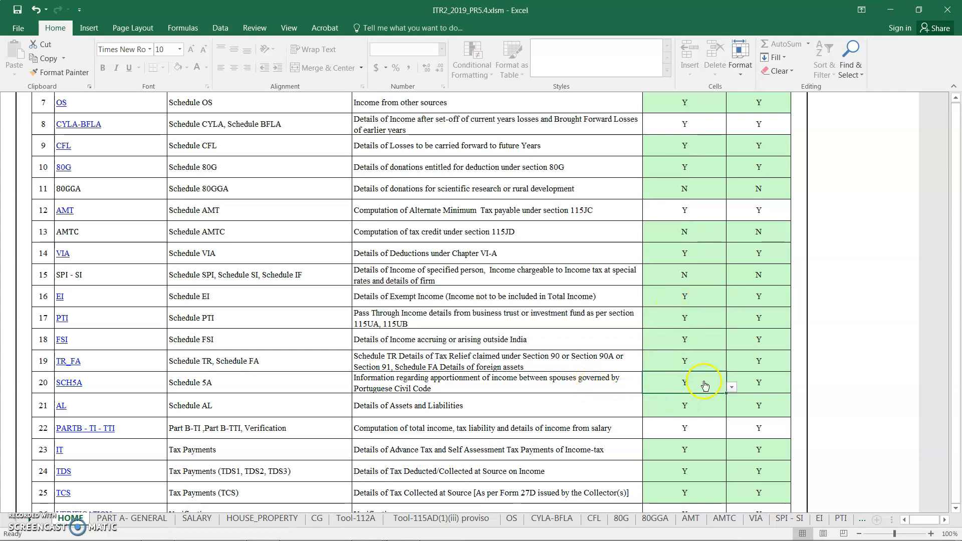
{"action": "left_click", "coordinate": [731, 388]}
{"action": "left_click", "coordinate": [701, 407]}
{"action": "left_click", "coordinate": [781, 383]}
{"action": "left_click", "coordinate": [795, 387]}
{"action": "left_click", "coordinate": [772, 407]}
{"action": "scroll", "coordinate": [880, 247], "scroll_direction": "up", "scroll_amount": 6}
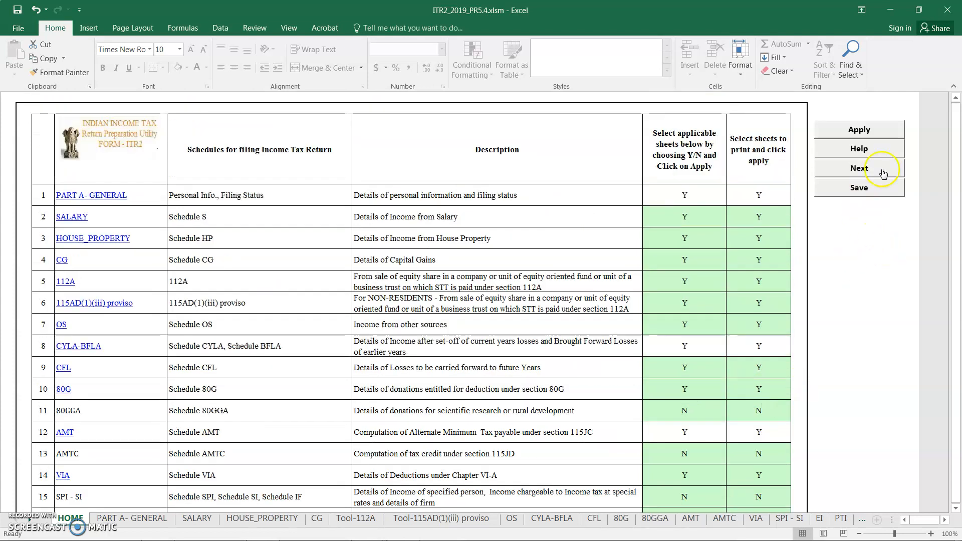
{"action": "left_click", "coordinate": [869, 131]}
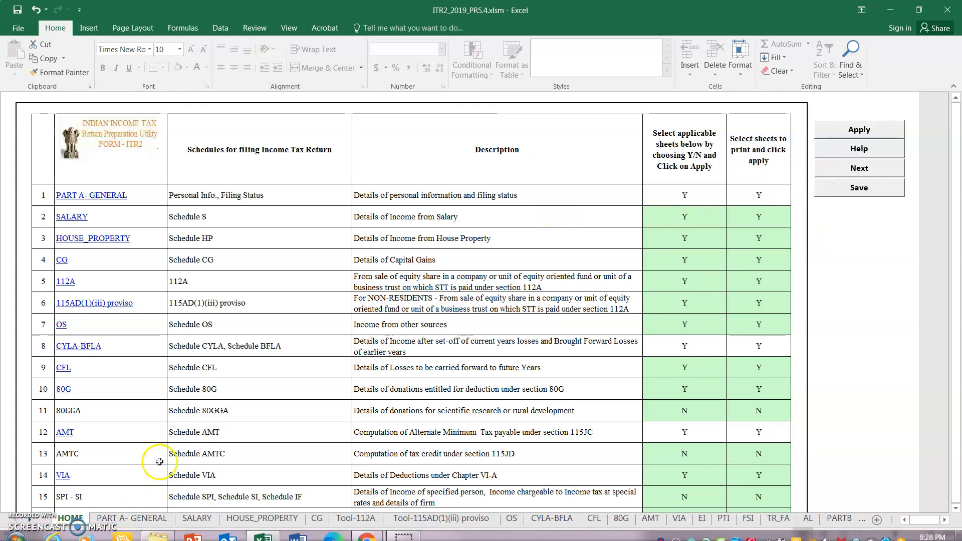
Look over the personal information and filing status fields on the PART A- GENERAL sheet.
{"action": "left_click", "coordinate": [145, 518]}
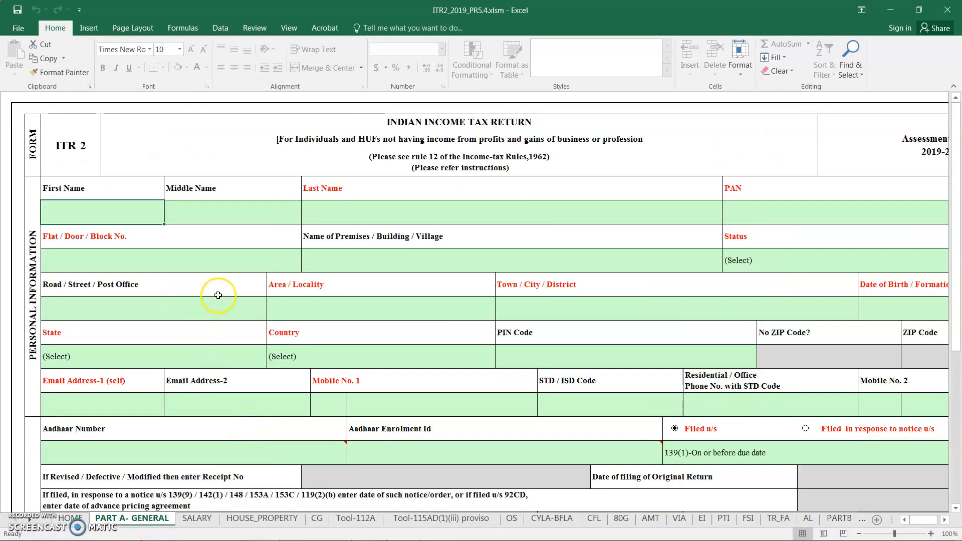
{"action": "left_click", "coordinate": [133, 215]}
{"action": "scroll", "coordinate": [493, 313], "scroll_direction": "down", "scroll_amount": 1}
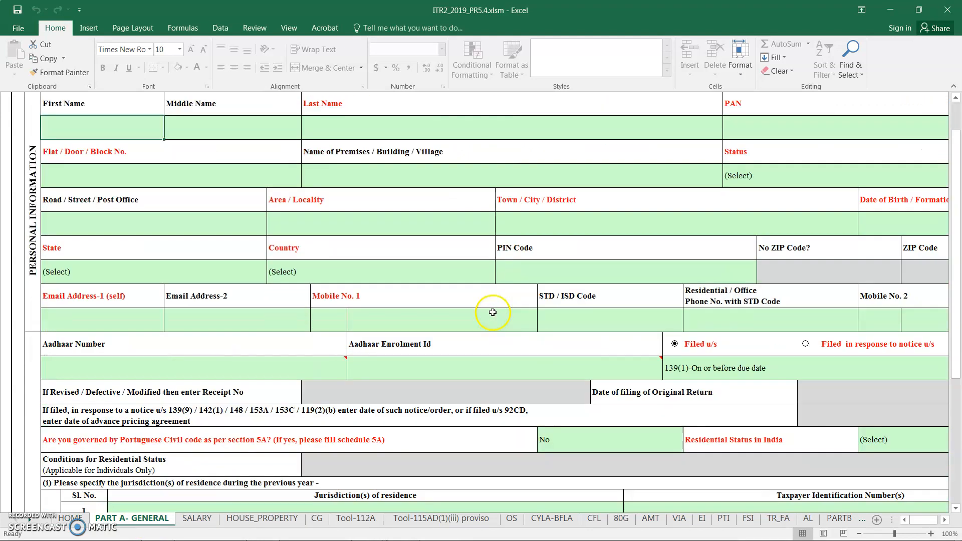
{"action": "scroll", "coordinate": [415, 281], "scroll_direction": "down", "scroll_amount": 1}
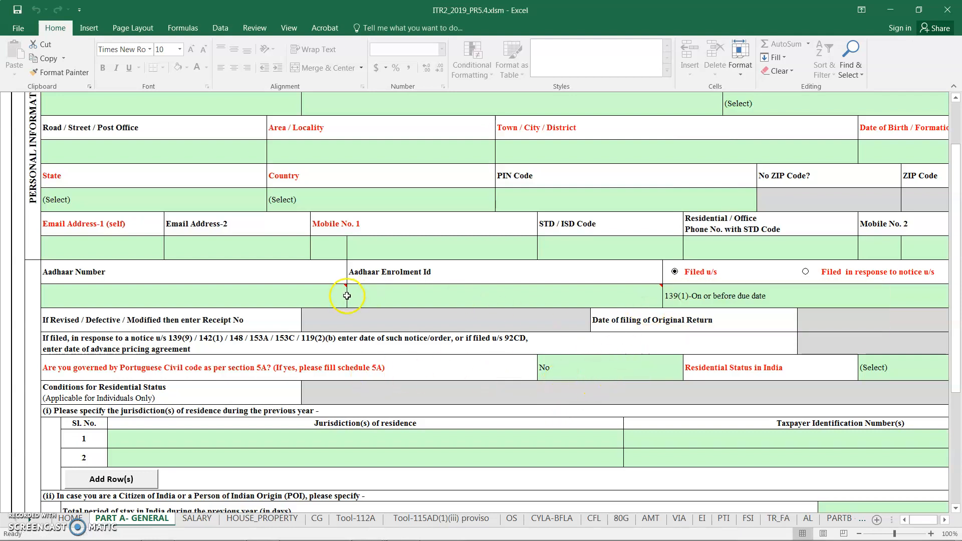
Examine the short-term capital gains sections of the CG sheet, including item 2(i) for equity shares and mutual funds under section 111A.
{"action": "left_click", "coordinate": [316, 517]}
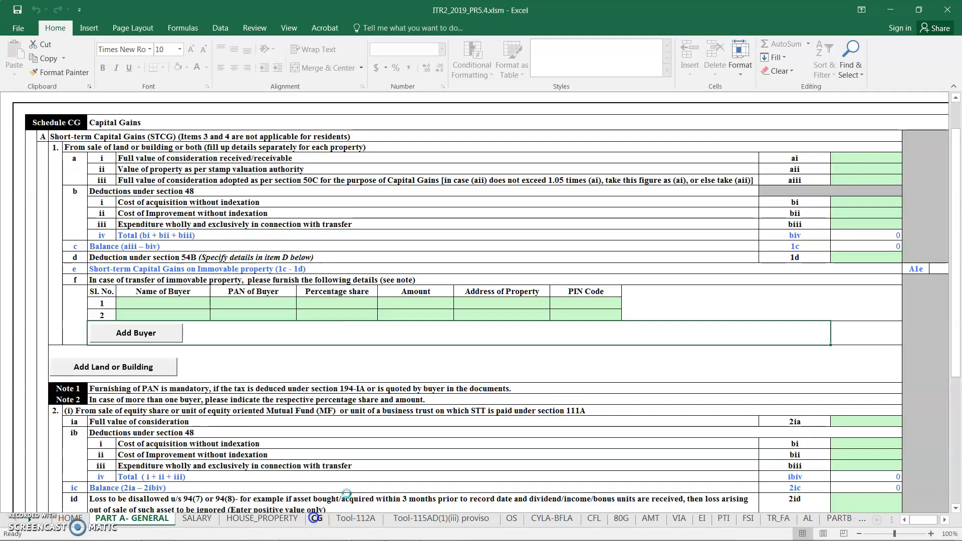
{"action": "left_click", "coordinate": [493, 423]}
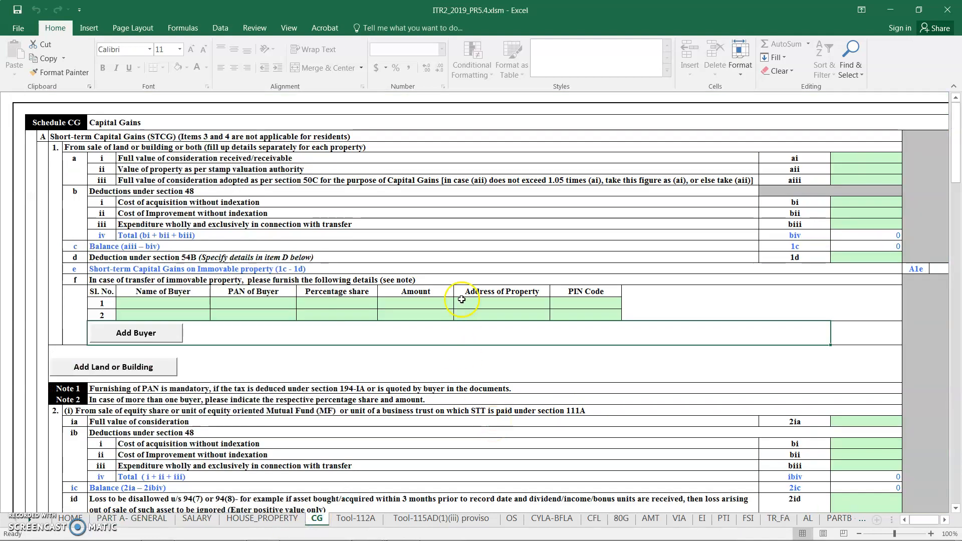
{"action": "scroll", "coordinate": [458, 301], "scroll_direction": "down", "scroll_amount": 2}
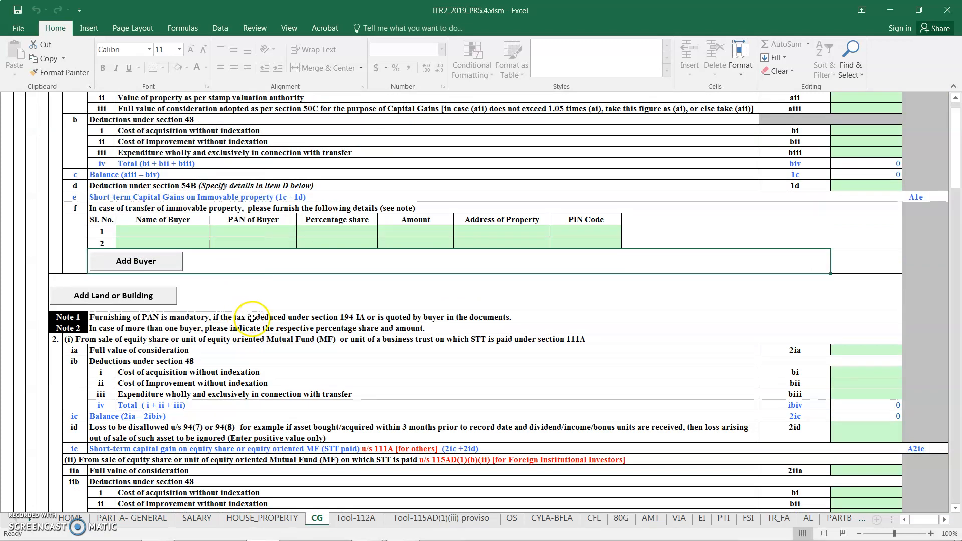
{"action": "scroll", "coordinate": [461, 316], "scroll_direction": "up", "scroll_amount": 2}
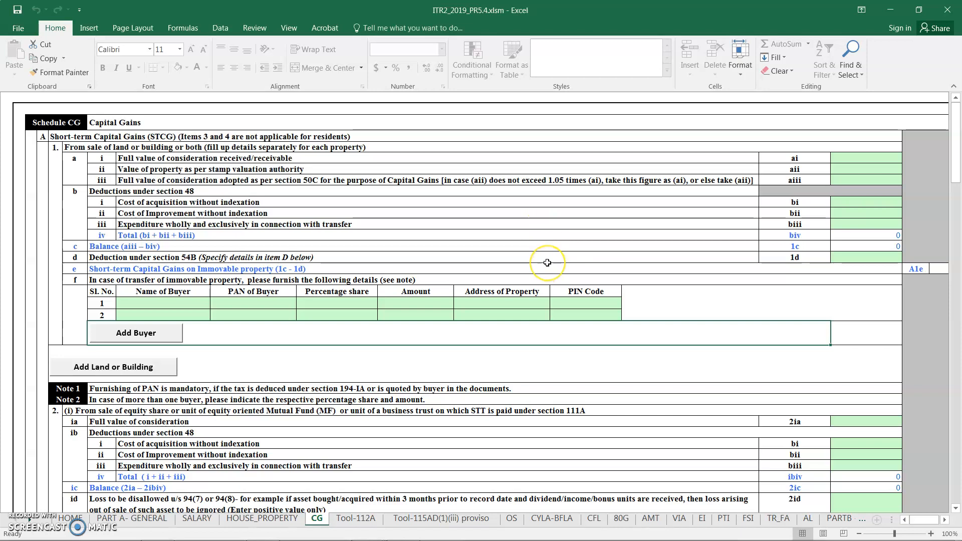
{"action": "scroll", "coordinate": [546, 262], "scroll_direction": "down", "scroll_amount": 2}
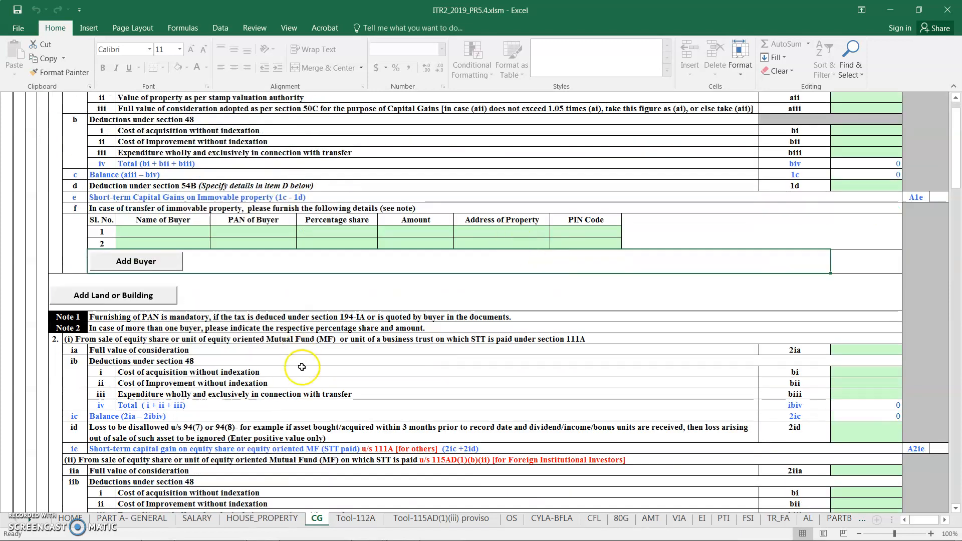
{"action": "left_click", "coordinate": [306, 382]}
{"action": "scroll", "coordinate": [402, 306], "scroll_direction": "down", "scroll_amount": 1}
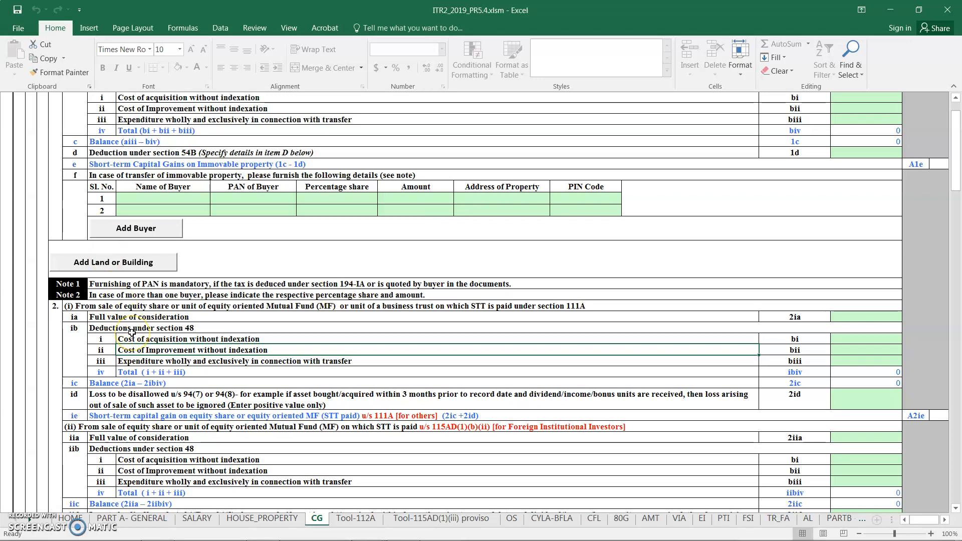
{"action": "left_click", "coordinate": [340, 323]}
{"action": "left_click", "coordinate": [354, 315]}
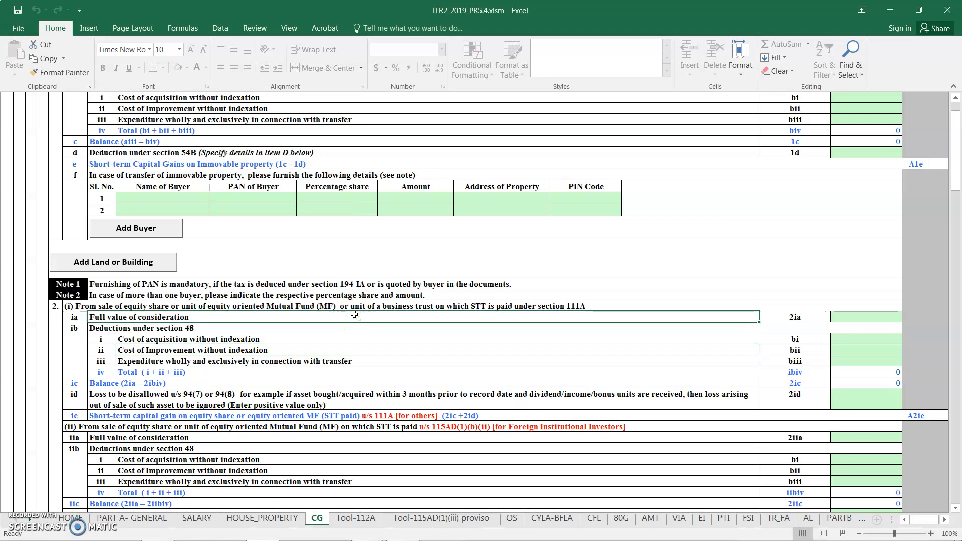
Enter 200000 as the full value of consideration (2ia) for equity shares and mutual fund units under section 111A.
{"action": "left_click", "coordinate": [888, 334]}
{"action": "left_click", "coordinate": [868, 316]}
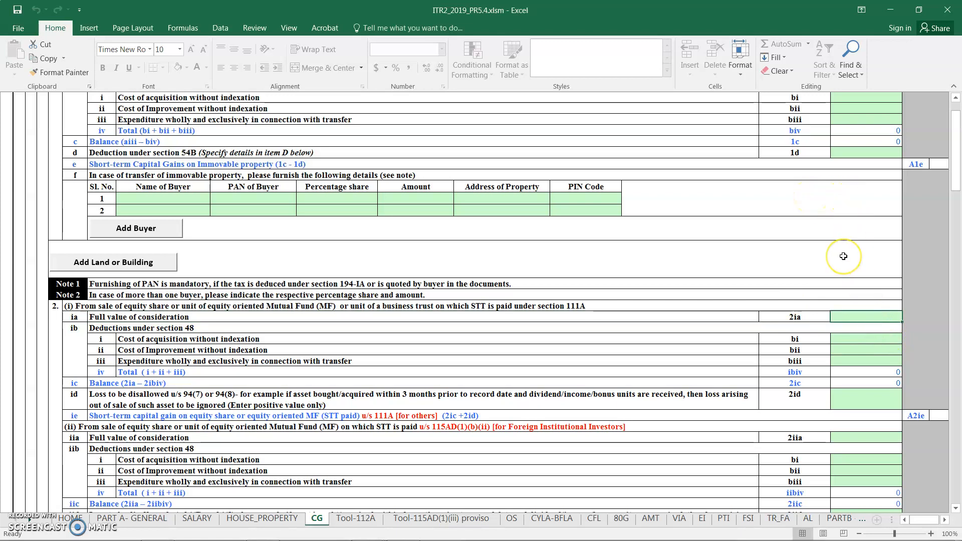
{"action": "type", "text": "200000"}
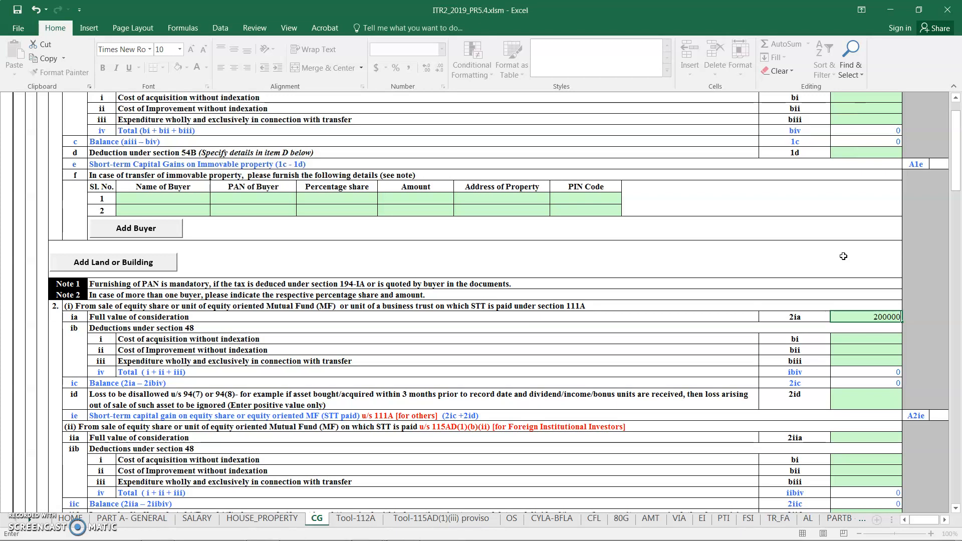
{"action": "left_click", "coordinate": [860, 339]}
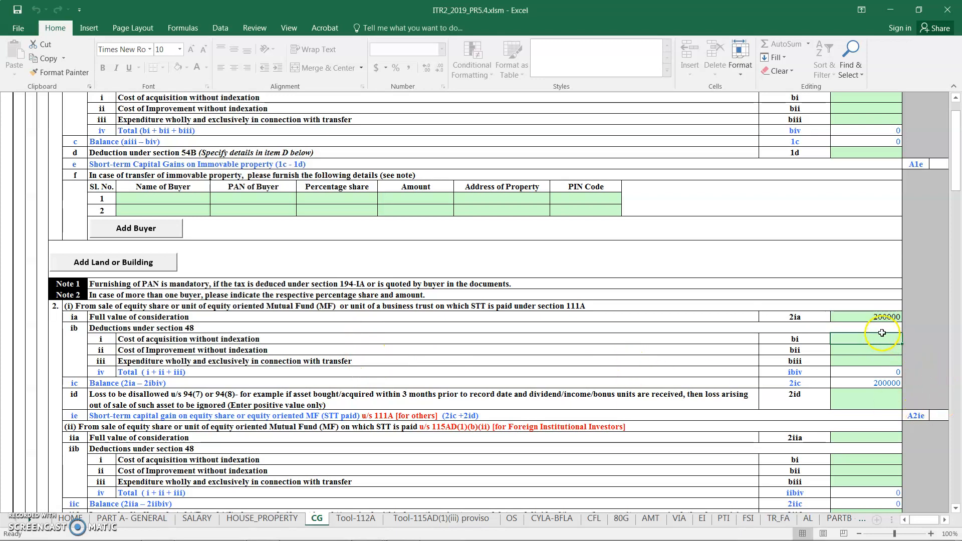
{"action": "left_click", "coordinate": [879, 360]}
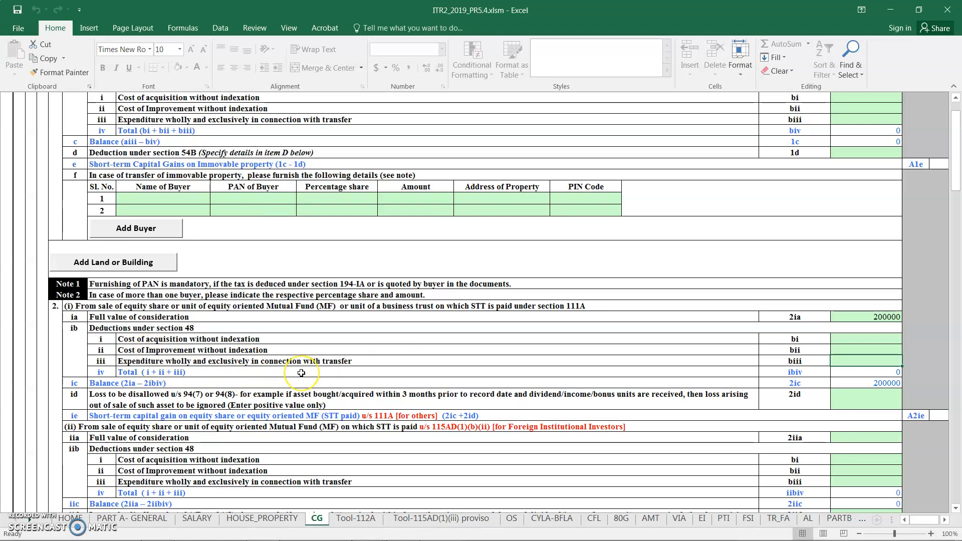
Open the Tool-112A sheet and select the first ISIN Code cell.
{"action": "left_click", "coordinate": [363, 517]}
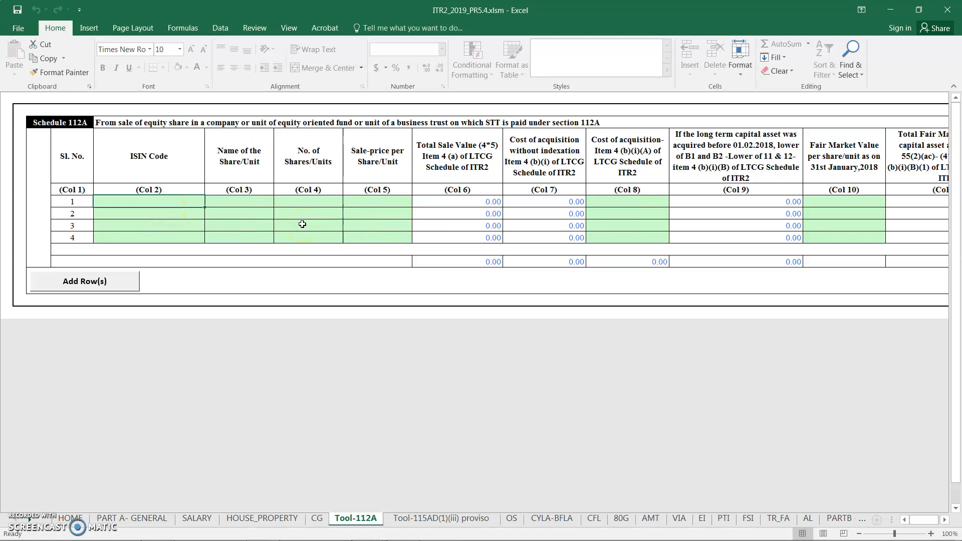
{"action": "left_click", "coordinate": [163, 215]}
{"action": "left_click", "coordinate": [163, 199]}
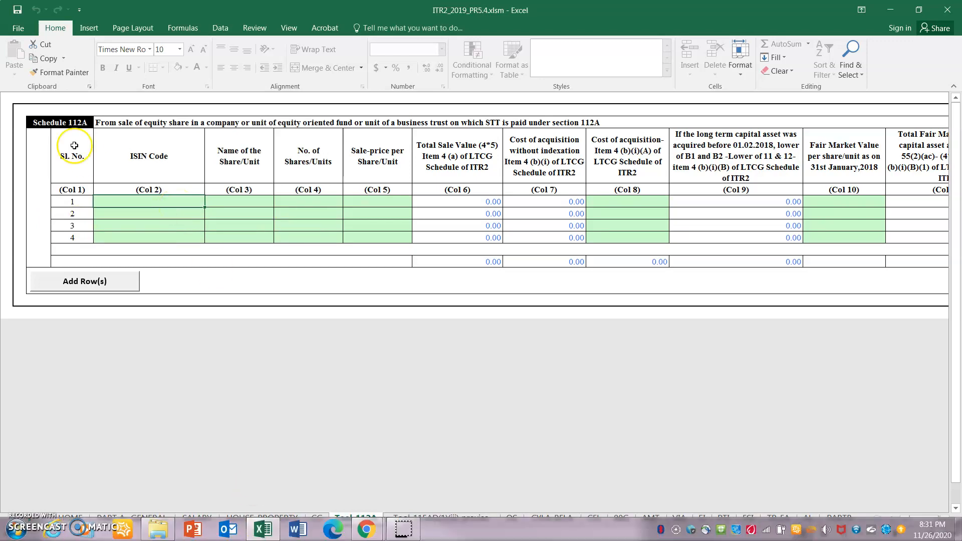
Switch to Chrome and search Google for "reliance isin" in a new tab.
{"action": "left_click", "coordinate": [359, 538]}
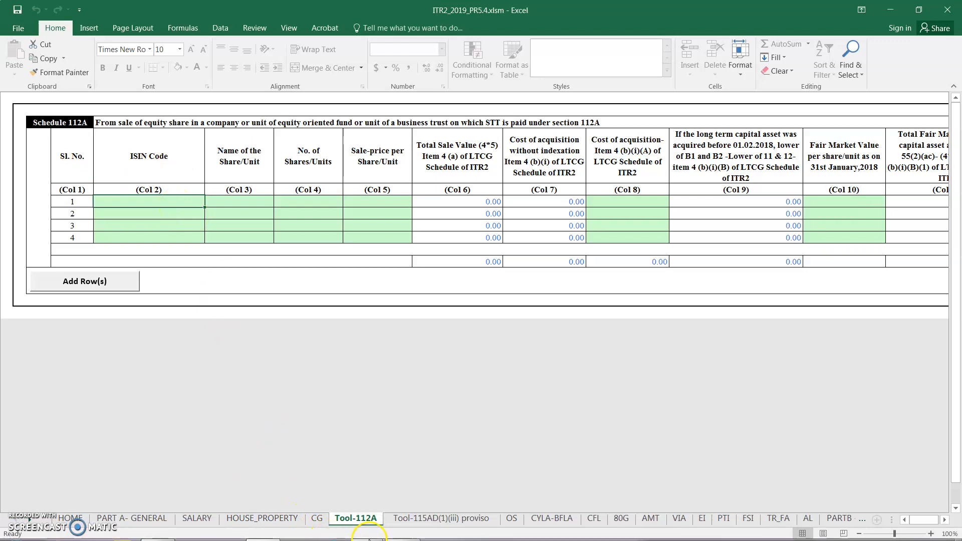
{"action": "mouse_move", "coordinate": [366, 528]}
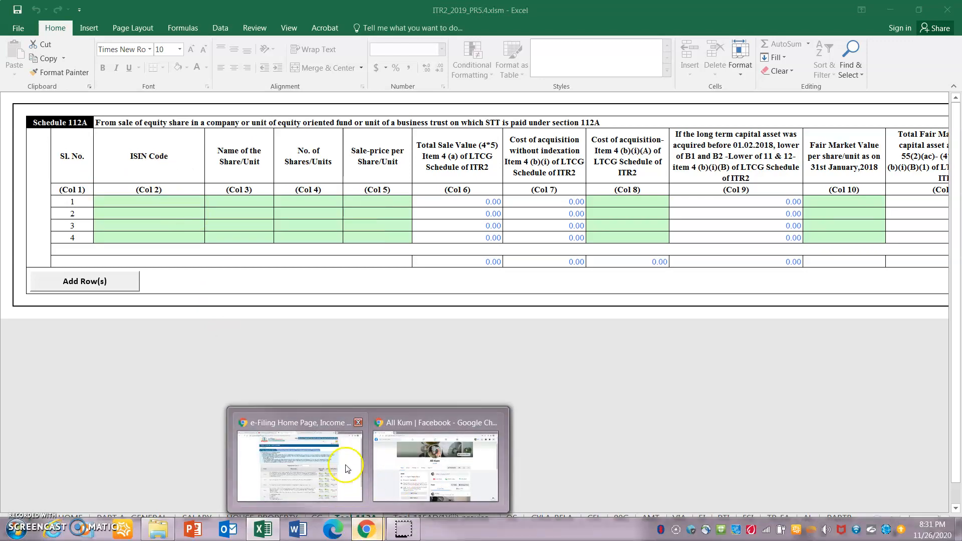
{"action": "left_click", "coordinate": [320, 450]}
{"action": "left_click", "coordinate": [616, 10]}
{"action": "left_click", "coordinate": [444, 260]}
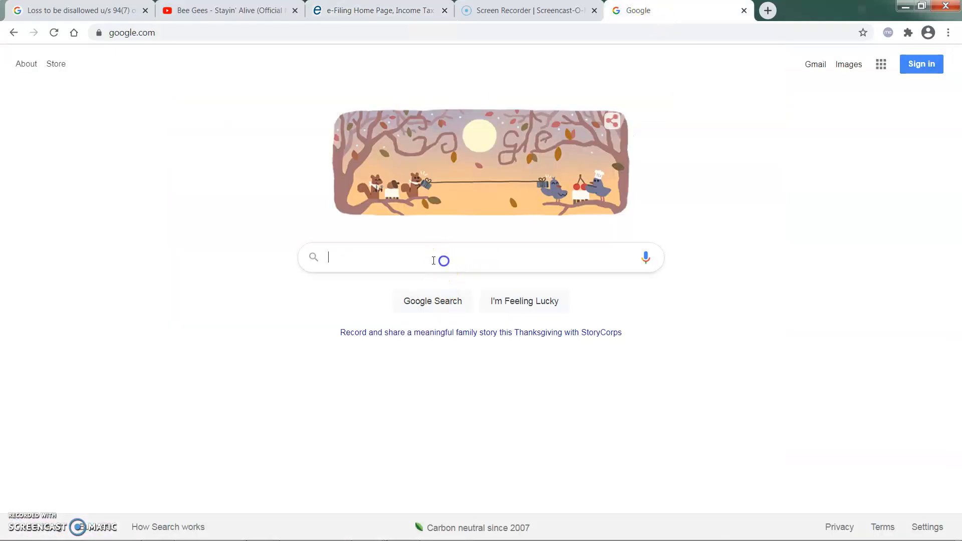
{"action": "type", "text": "re"}
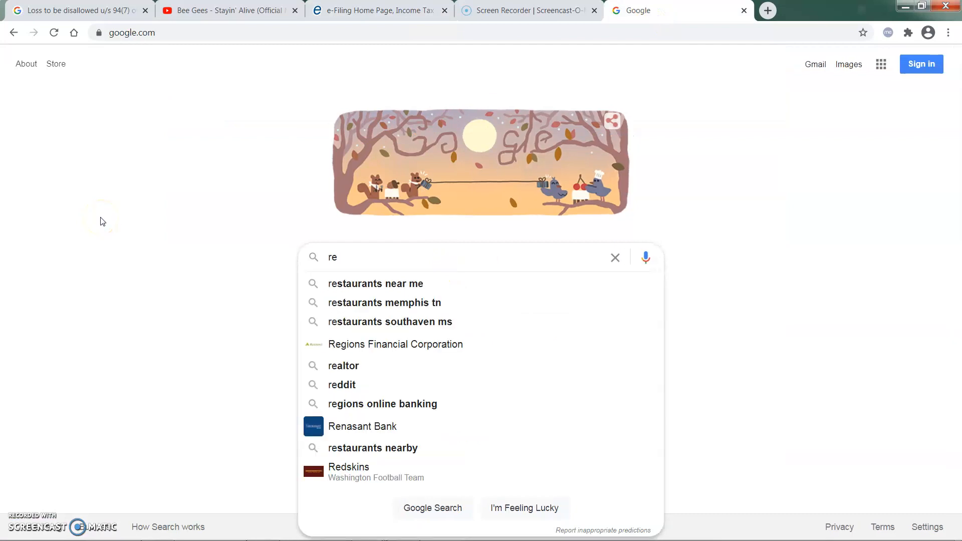
{"action": "type", "text": "liance"}
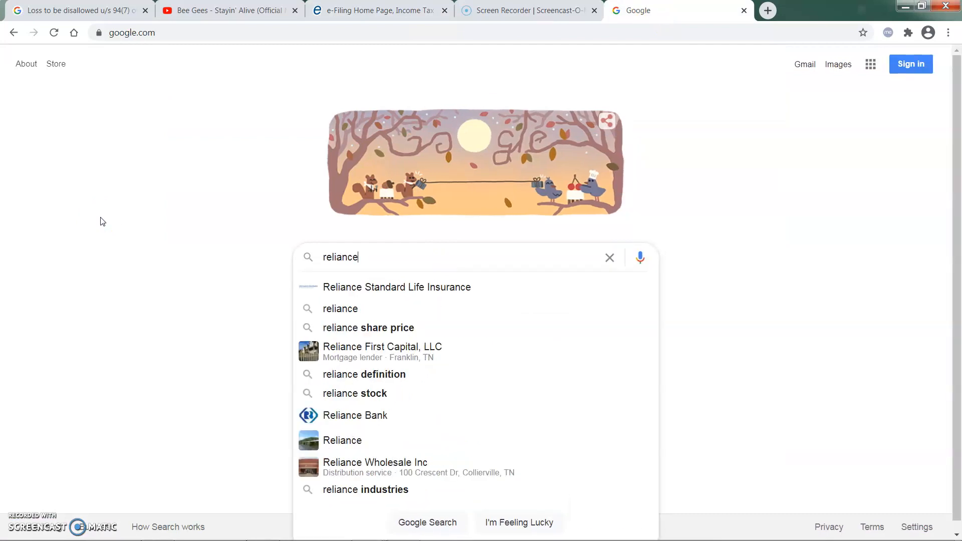
{"action": "type", "text": " isin"}
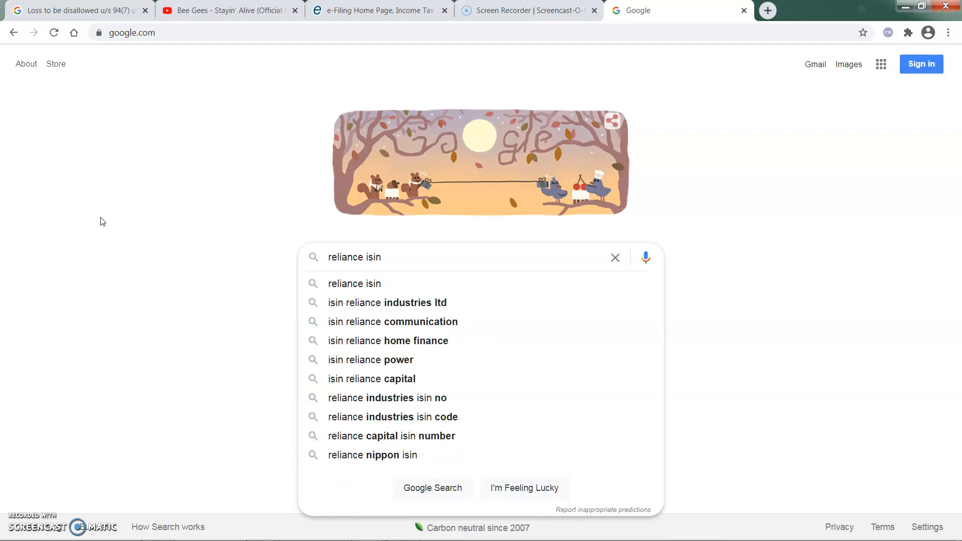
{"action": "left_click", "coordinate": [400, 284]}
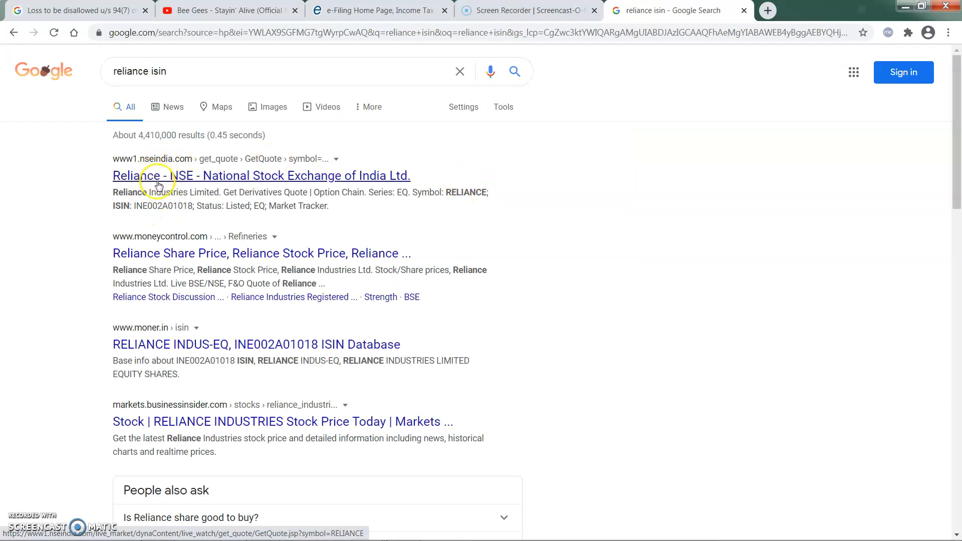
Open the NSE quote page for Reliance Industries Limited and look up the share's ISIN.
{"action": "left_click", "coordinate": [159, 179]}
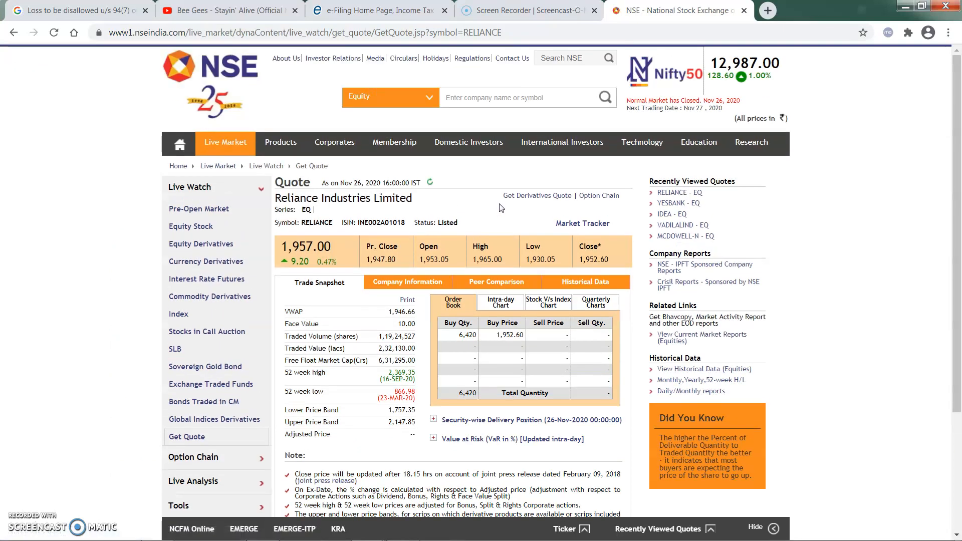
{"action": "left_click_drag", "start_coordinate": [342, 222], "coordinate": [400, 222]}
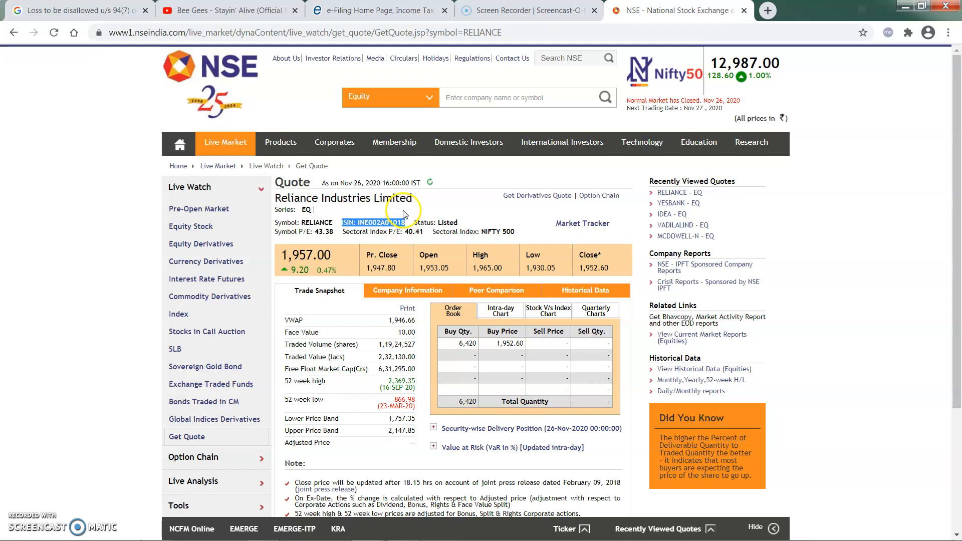
{"action": "left_click", "coordinate": [361, 225]}
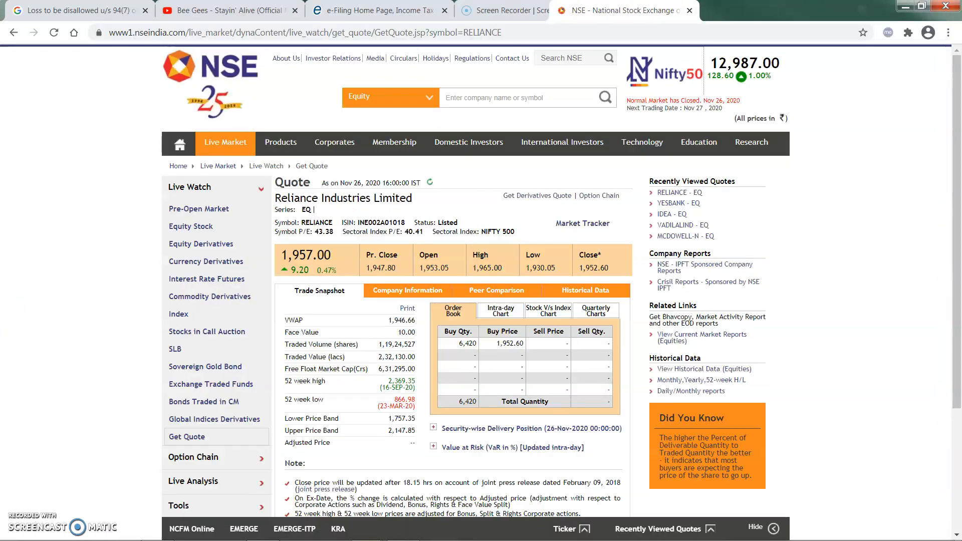
Close the quote page, switch back to Excel and enter INE002A01018 as the ISIN Code in row 1 of Schedule 112A.
{"action": "left_click", "coordinate": [744, 10]}
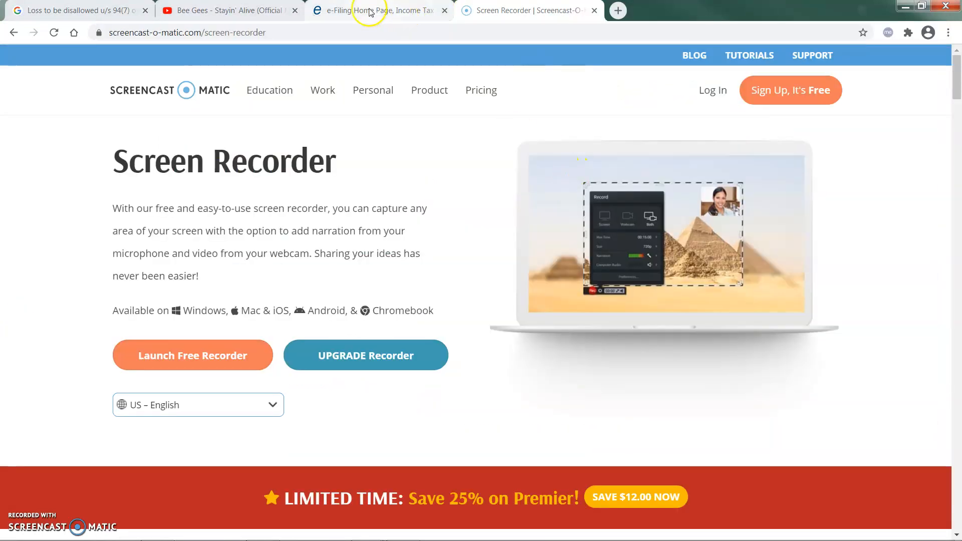
{"action": "mouse_move", "coordinate": [381, 533]}
{"action": "left_click", "coordinate": [263, 529]}
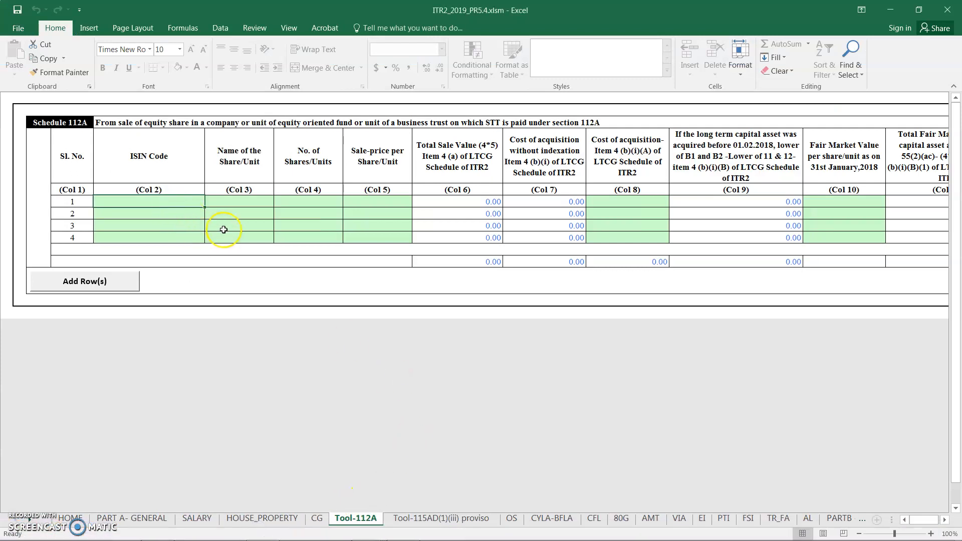
{"action": "type", "text": "inINE002A01018"}
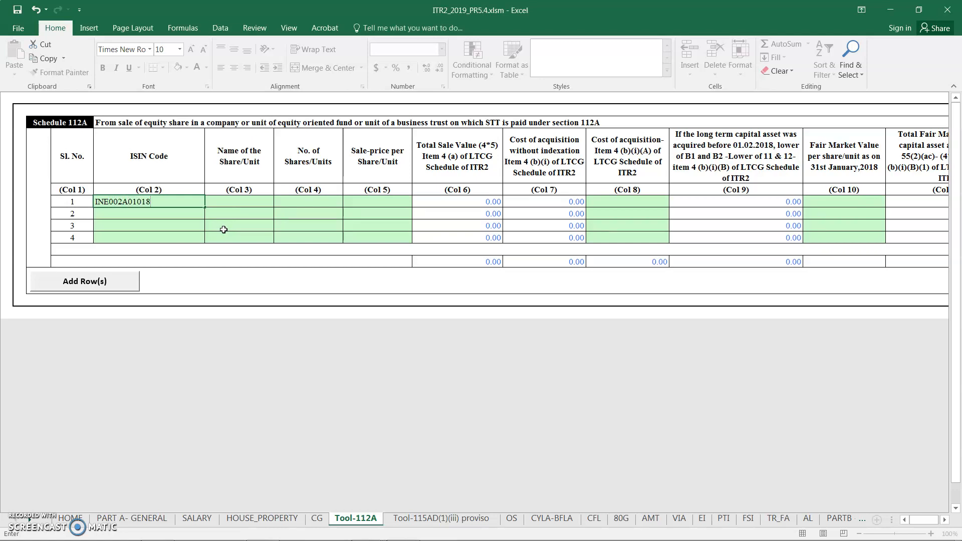
{"action": "left_click", "coordinate": [254, 190]}
Enter 20 as the number of shares and 2000 as the sale price per share in the Reliance row.
{"action": "left_click", "coordinate": [295, 215]}
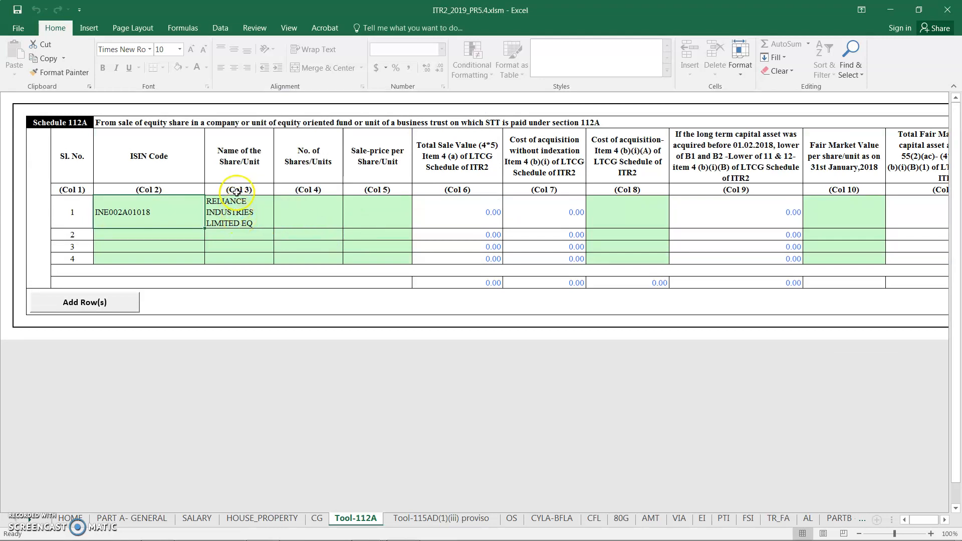
{"action": "left_click", "coordinate": [276, 217]}
{"action": "type", "text": "20"}
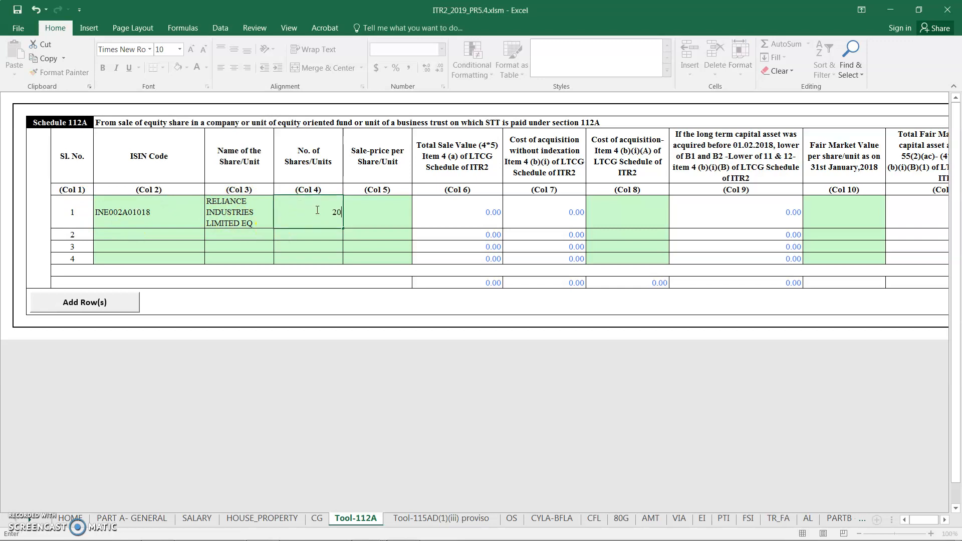
{"action": "left_click", "coordinate": [384, 218]}
{"action": "double_click", "coordinate": [386, 208]}
{"action": "type", "text": "2000"}
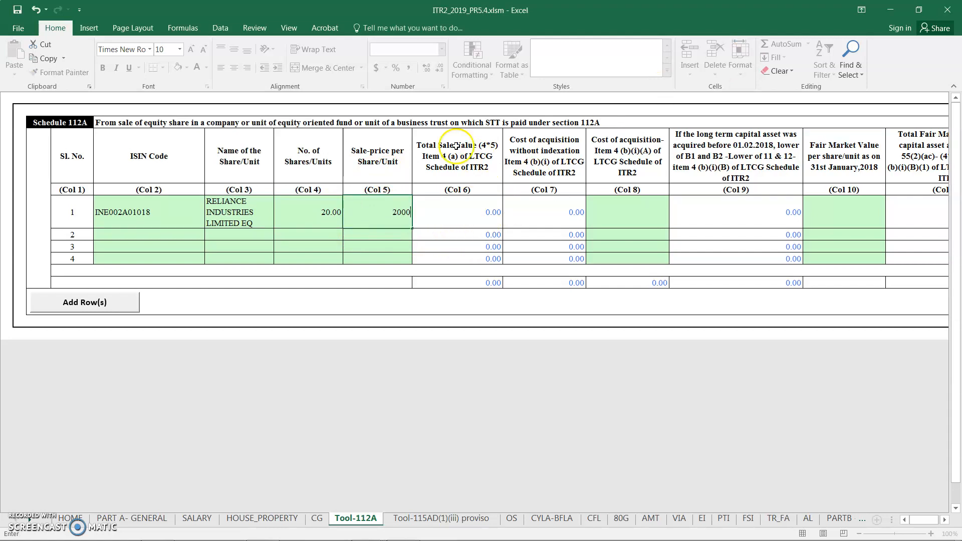
{"action": "left_click", "coordinate": [462, 213]}
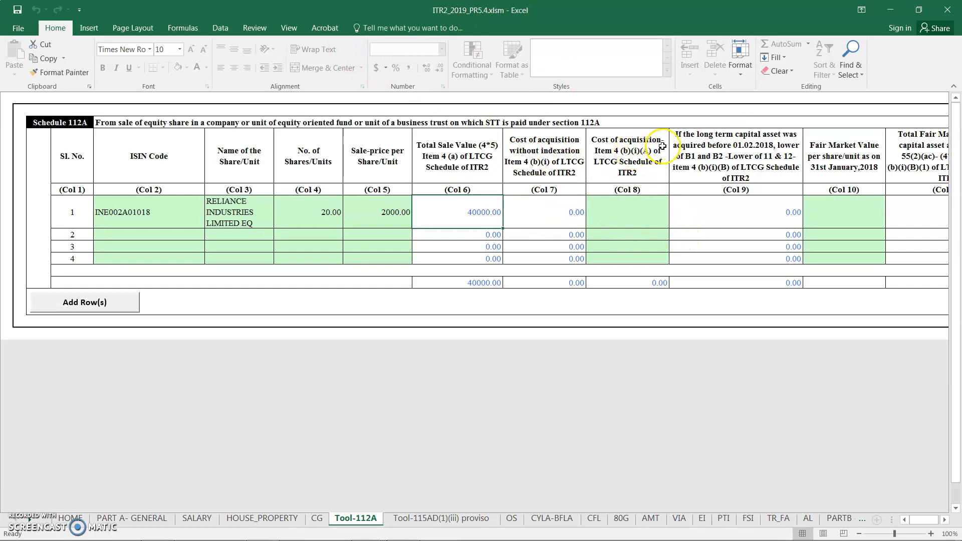
Enter 10000 as the cost of acquisition (Col 8) for the Reliance shares.
{"action": "left_click", "coordinate": [637, 211]}
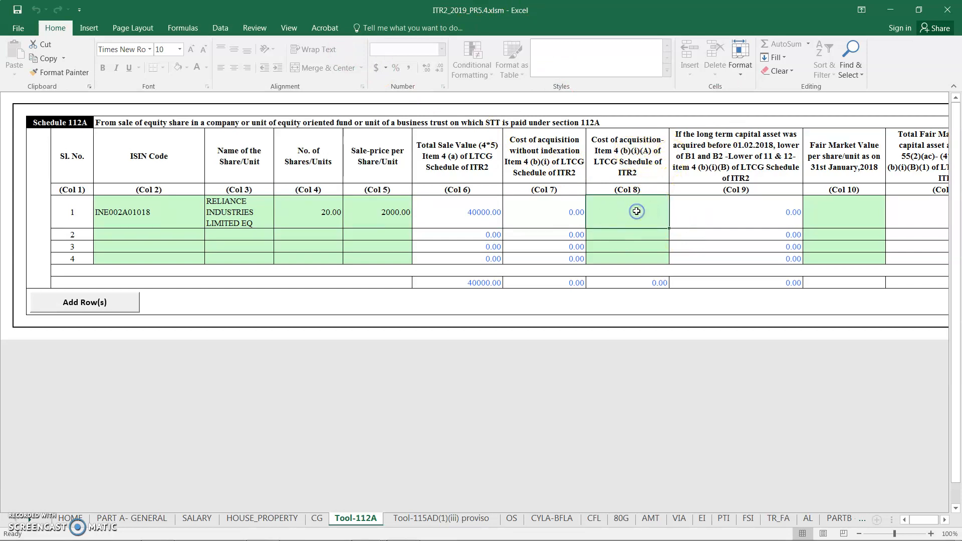
{"action": "type", "text": "10000"}
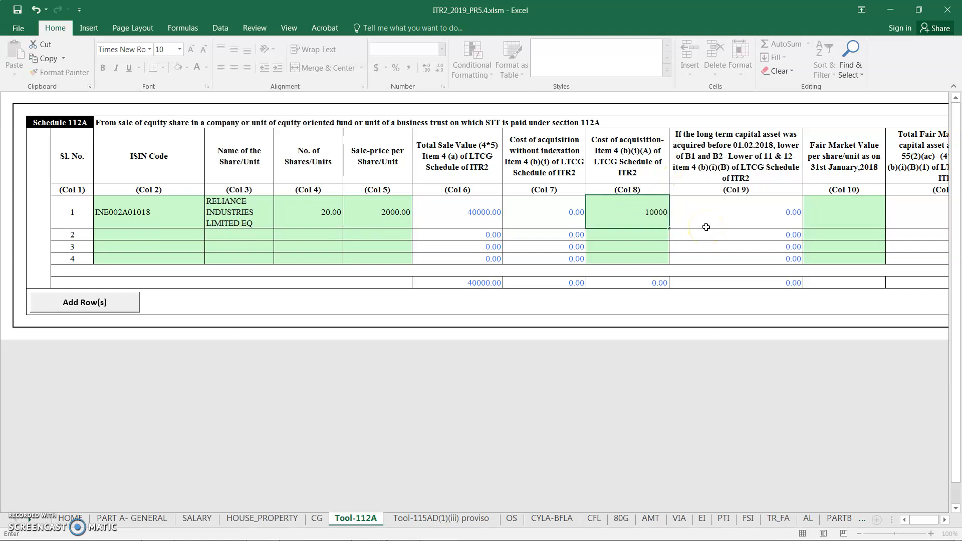
{"action": "left_click", "coordinate": [751, 193]}
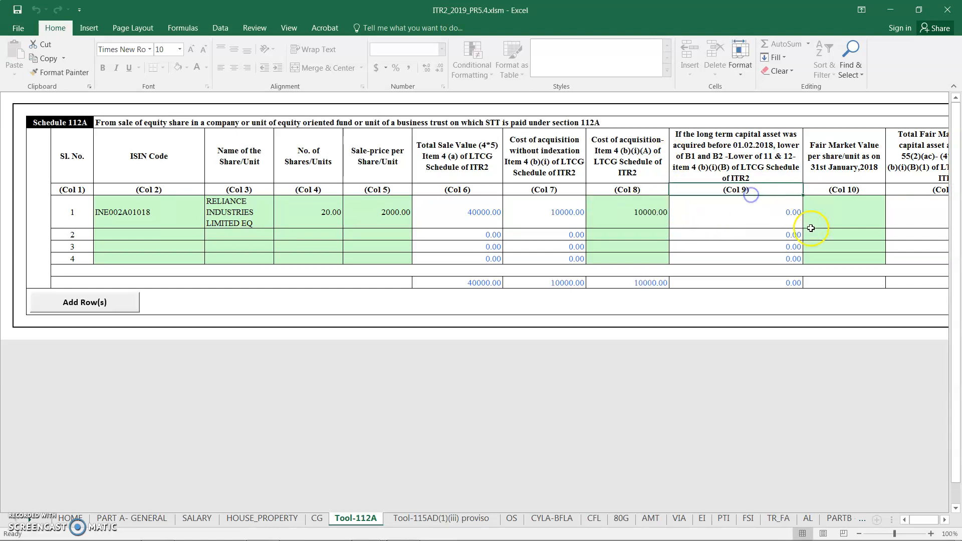
Enter 1010 as the Reliance share's fair market value as on 31st January, 2018 (Col 10).
{"action": "left_click", "coordinate": [865, 211]}
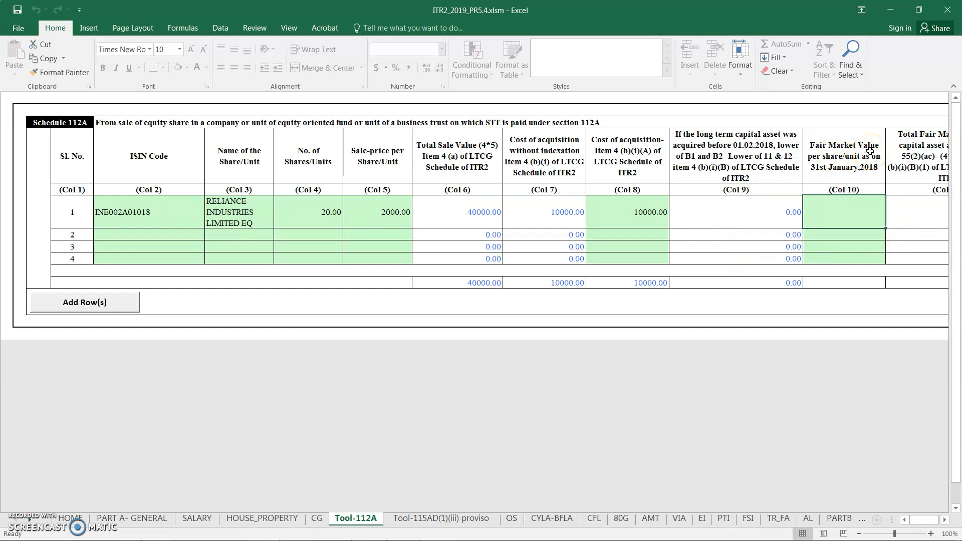
{"action": "left_click", "coordinate": [853, 190]}
{"action": "left_click", "coordinate": [944, 519]}
{"action": "left_click", "coordinate": [847, 209]}
{"action": "type", "text": "1010"}
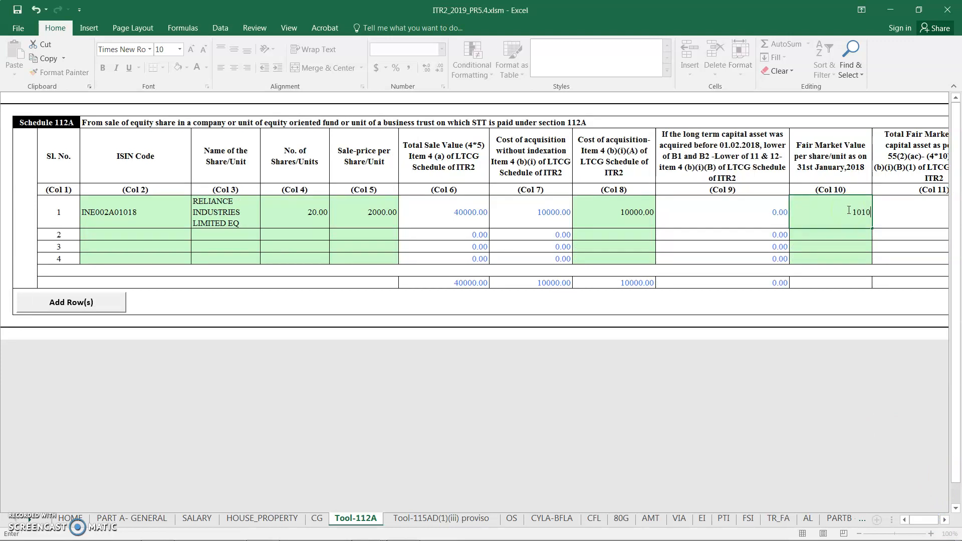
Replace the fair market value per share in Col 10 of the Reliance row with 950.
{"action": "double_click", "coordinate": [842, 229]}
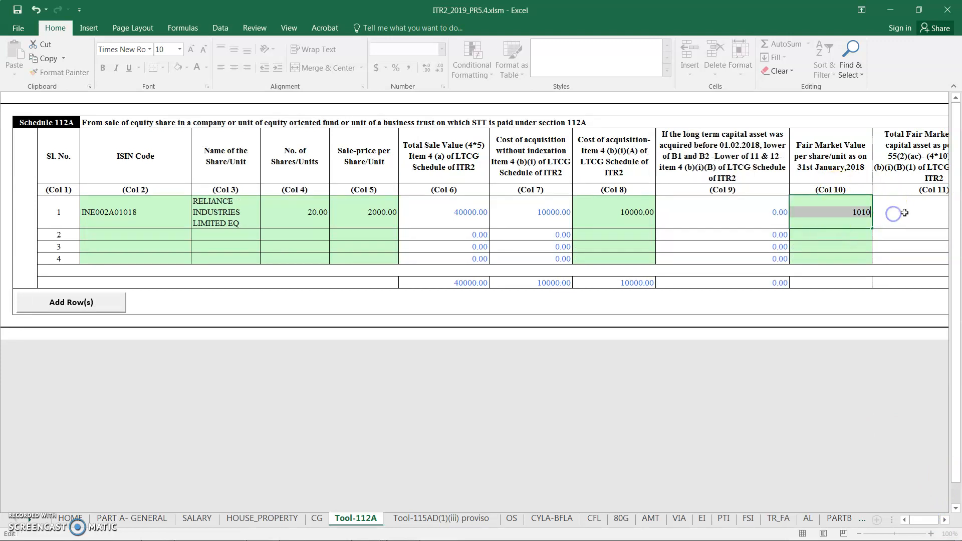
{"action": "type", "text": "9"}
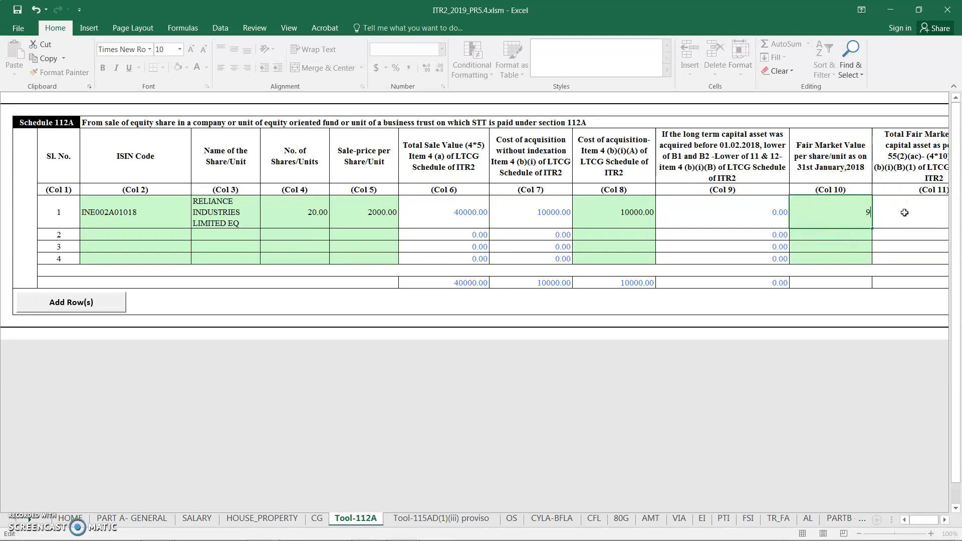
{"action": "type", "text": "50"}
{"action": "left_click", "coordinate": [904, 212]}
Examine the remaining Schedule 112A columns of the Reliance row, from total fair market value (Col 11) through the balance (Col 16).
{"action": "left_click", "coordinate": [944, 519]}
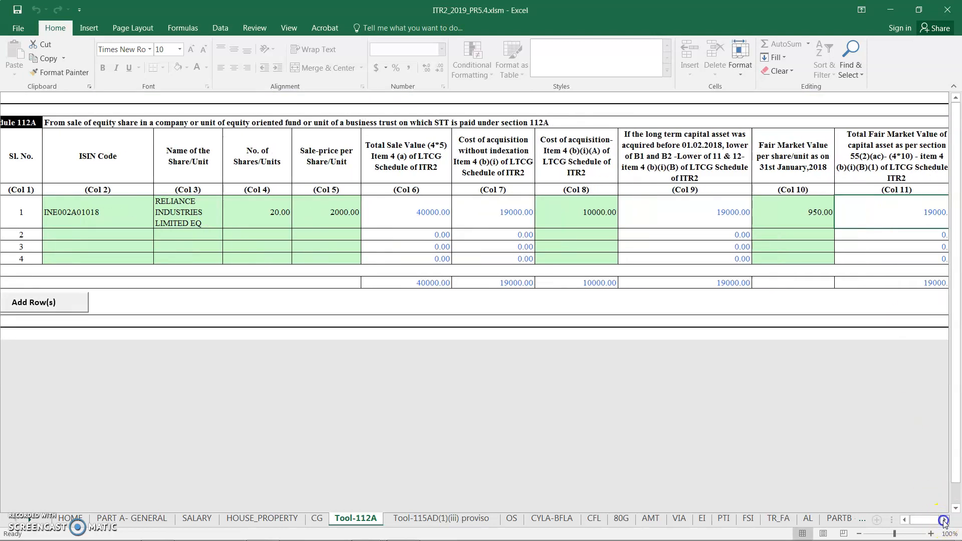
{"action": "left_click", "coordinate": [944, 519]}
{"action": "left_click", "coordinate": [944, 520]}
{"action": "left_click", "coordinate": [943, 519]}
{"action": "left_click", "coordinate": [944, 520]}
{"action": "left_click", "coordinate": [944, 520]}
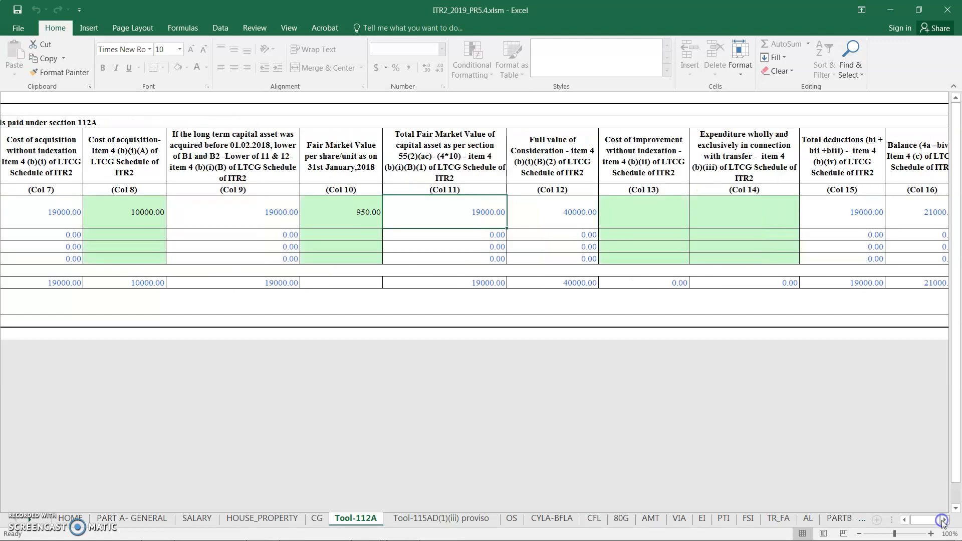
{"action": "left_click", "coordinate": [770, 210]}
{"action": "left_click", "coordinate": [919, 222]}
{"action": "left_click", "coordinate": [943, 519]}
{"action": "left_click", "coordinate": [943, 520]}
{"action": "left_click", "coordinate": [944, 520]}
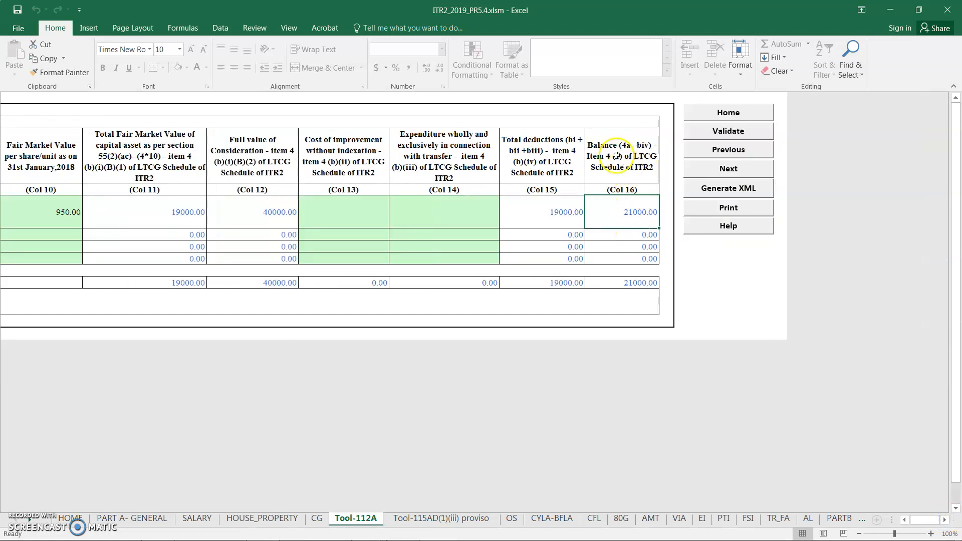
{"action": "left_click", "coordinate": [644, 218]}
{"action": "left_click", "coordinate": [904, 520]}
{"action": "left_click", "coordinate": [904, 520]}
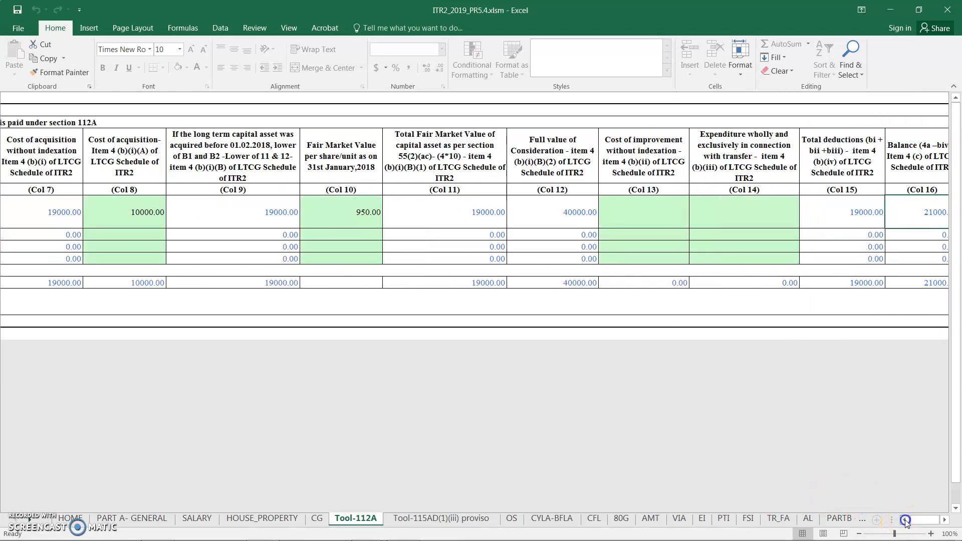
{"action": "left_click", "coordinate": [904, 520]}
Return to the CG sheet and examine item 2id on losses disallowed under section 94(7) or 94(8), dismissing the Facebook notification.
{"action": "left_click", "coordinate": [316, 517]}
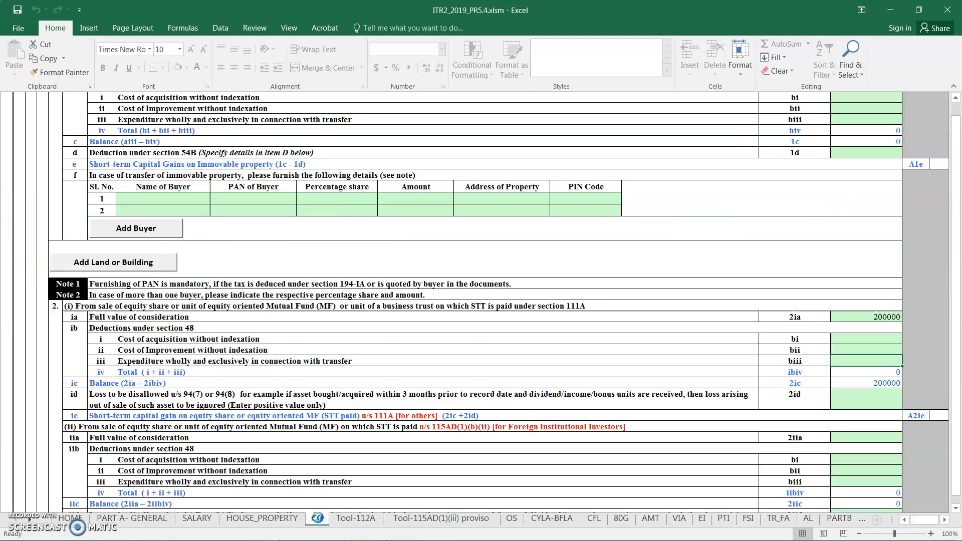
{"action": "scroll", "coordinate": [458, 430], "scroll_direction": "down", "scroll_amount": 2}
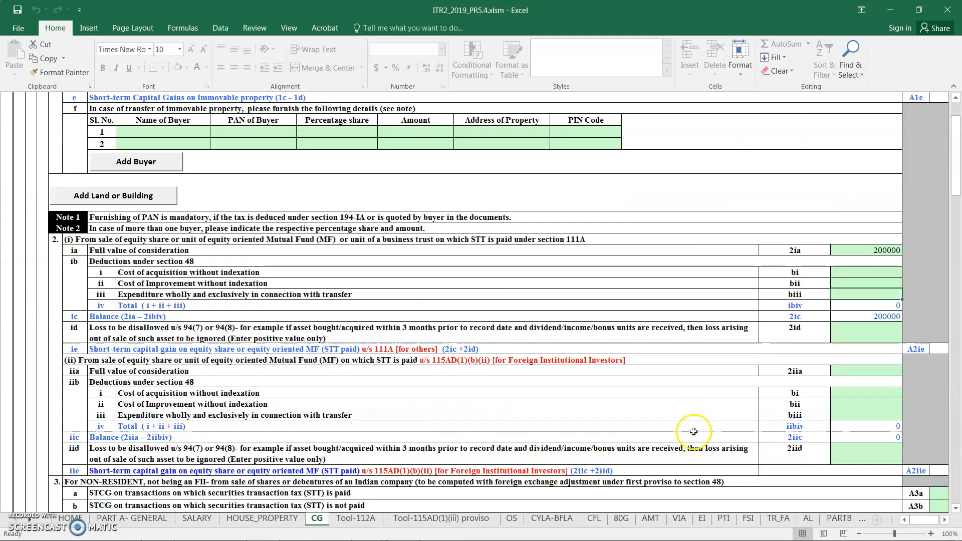
{"action": "left_click", "coordinate": [516, 333]}
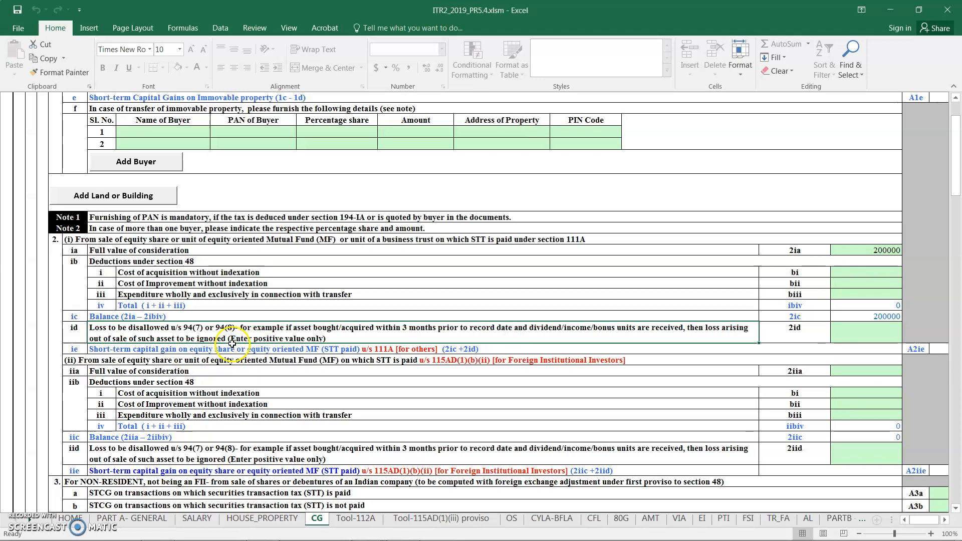
{"action": "left_click", "coordinate": [838, 338]}
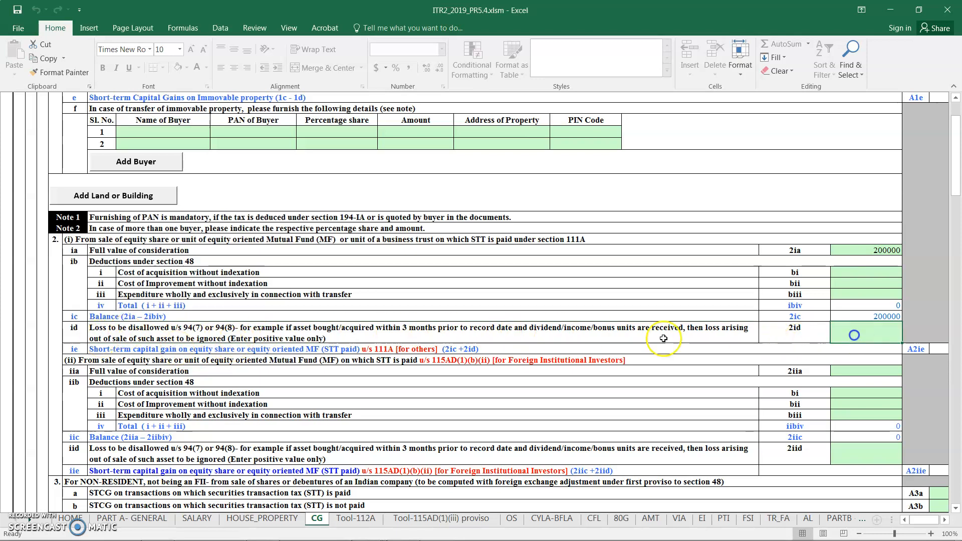
{"action": "left_click", "coordinate": [515, 331]}
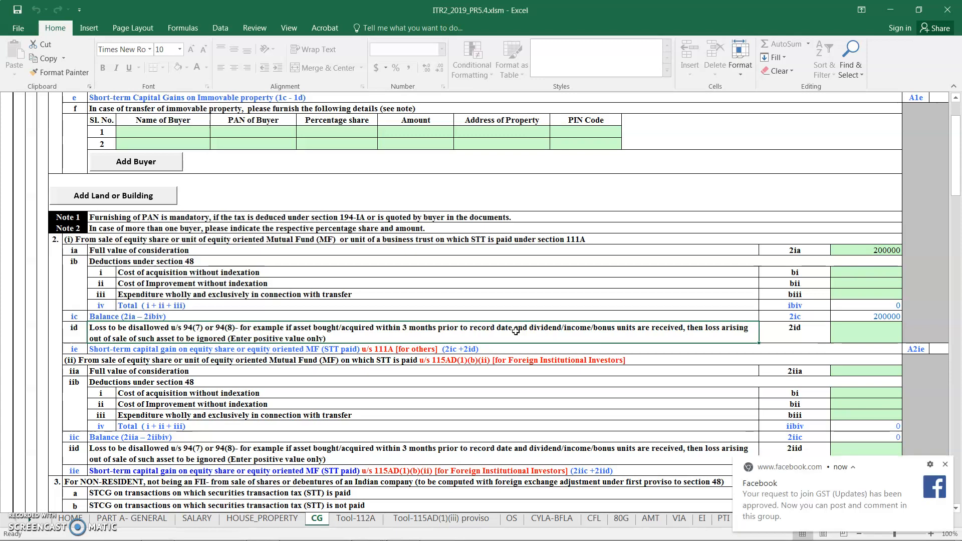
{"action": "left_click", "coordinate": [945, 463]}
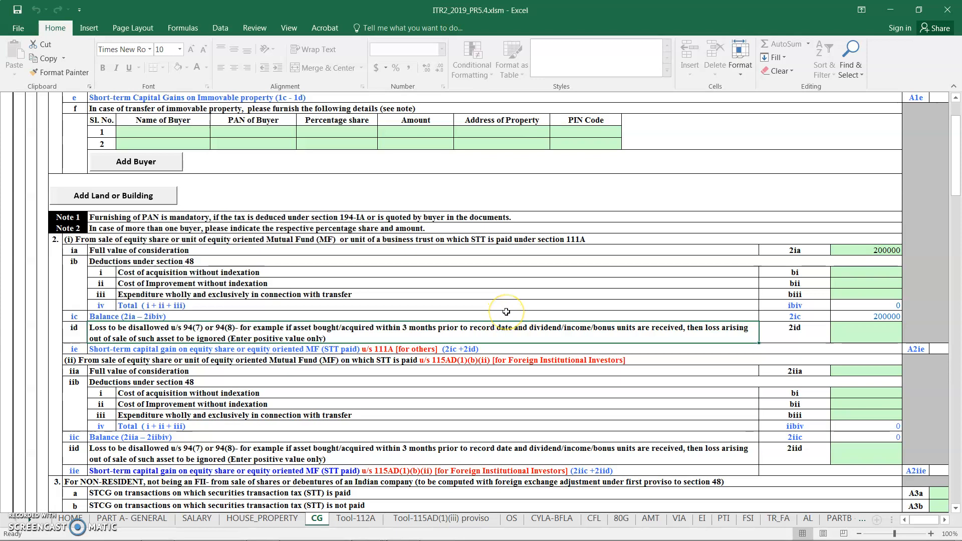
{"action": "left_click", "coordinate": [474, 338]}
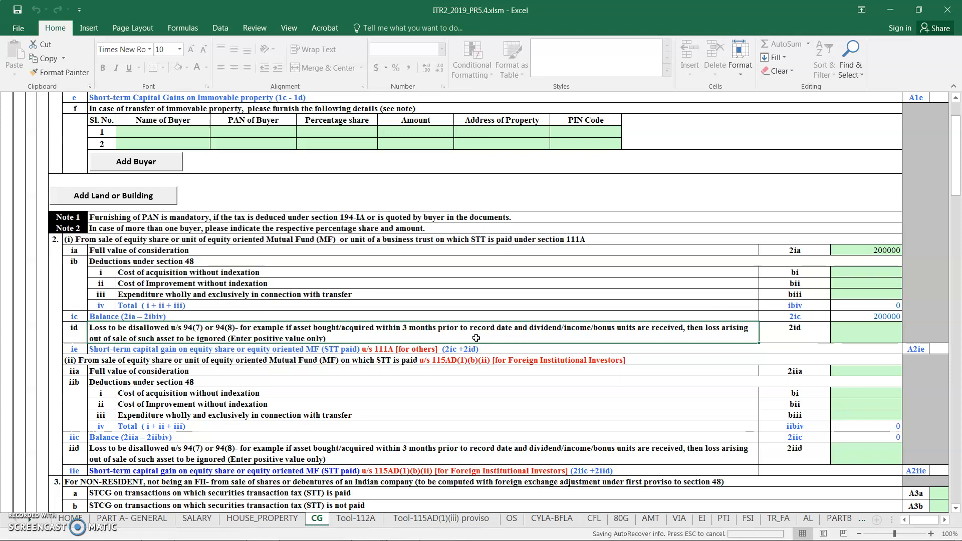
Add 5 rows to the Schedule 112A table on the Tool-112A sheet.
{"action": "left_click", "coordinate": [497, 337]}
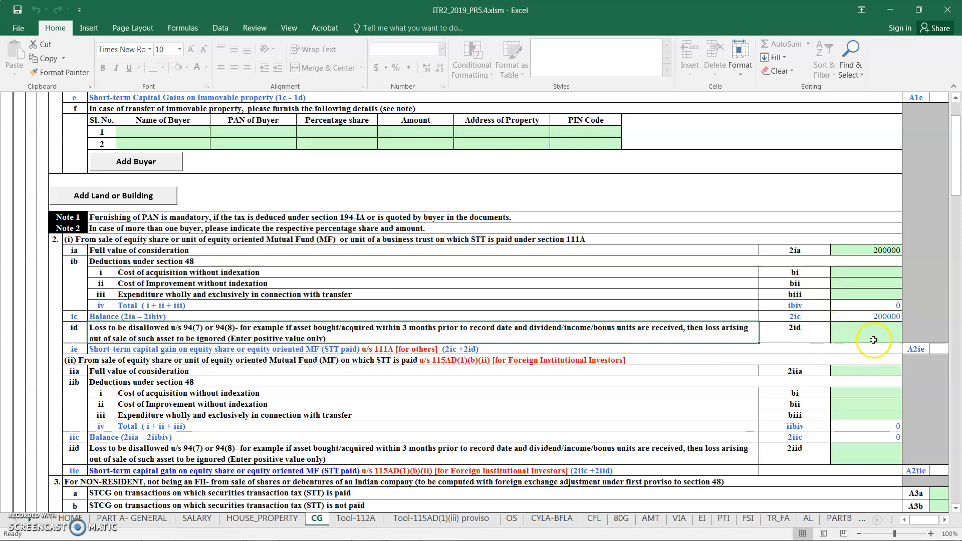
{"action": "left_click", "coordinate": [365, 518]}
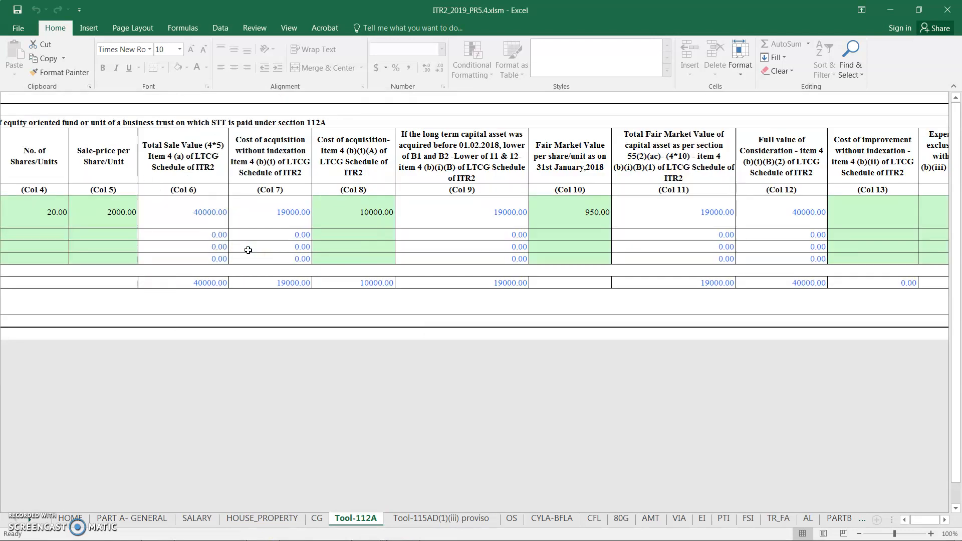
{"action": "left_click", "coordinate": [832, 521]}
{"action": "left_click", "coordinate": [904, 519]}
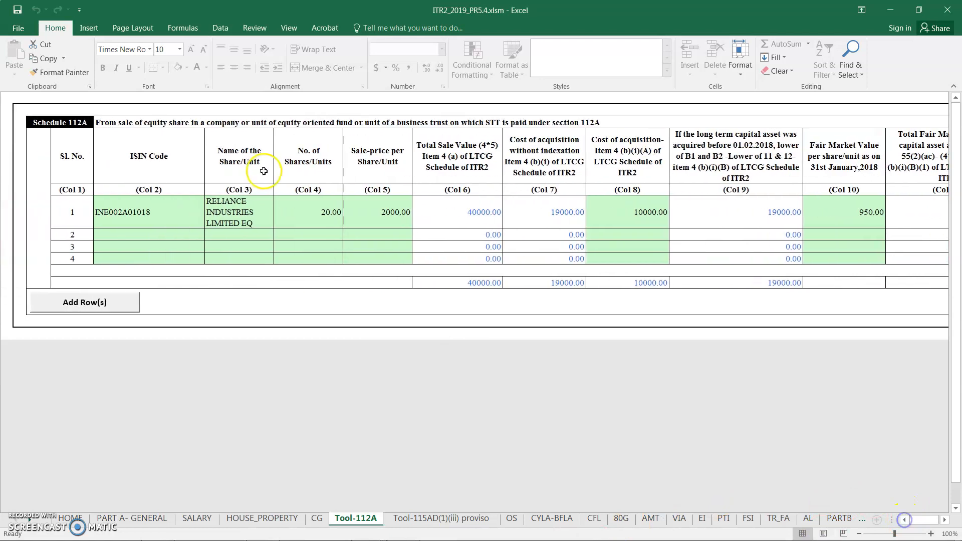
{"action": "left_click", "coordinate": [155, 240]}
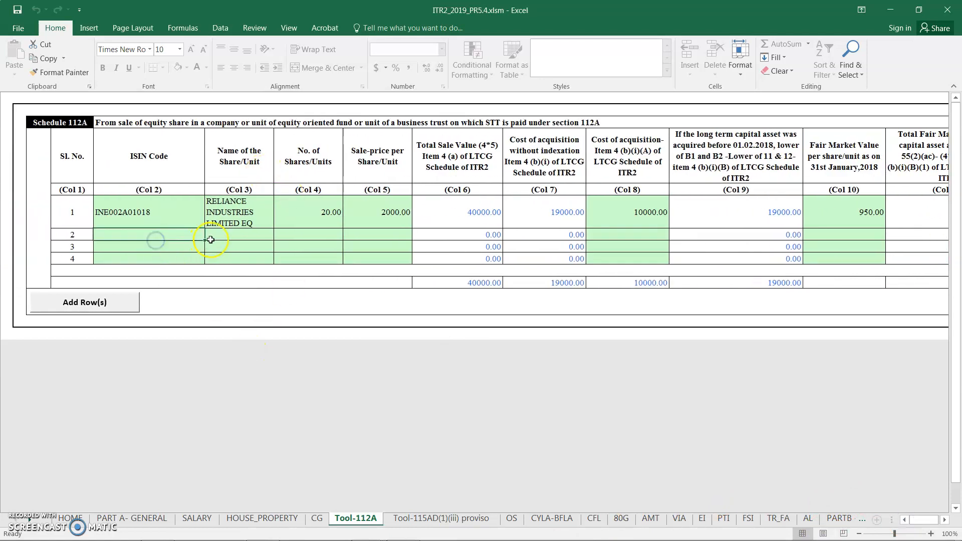
{"action": "left_click", "coordinate": [119, 299]}
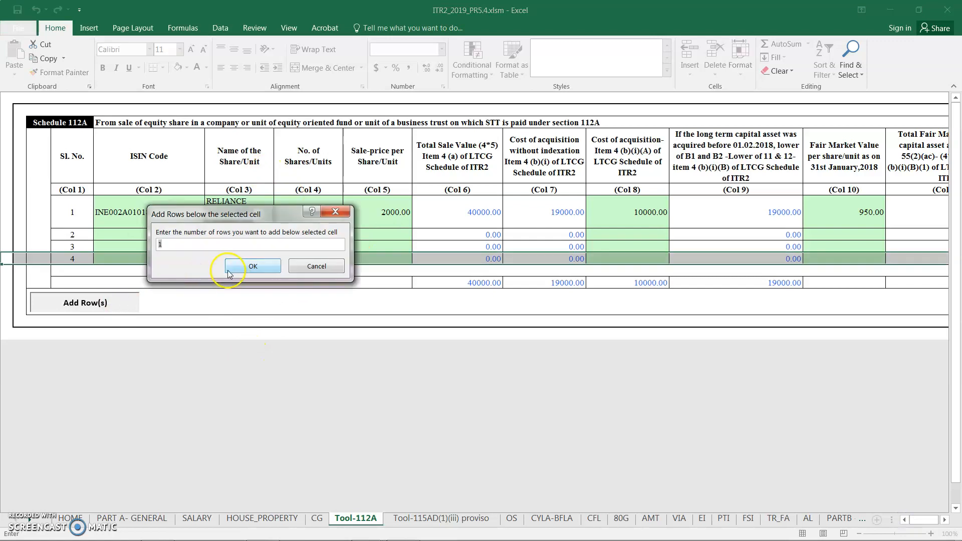
{"action": "type", "text": "5"}
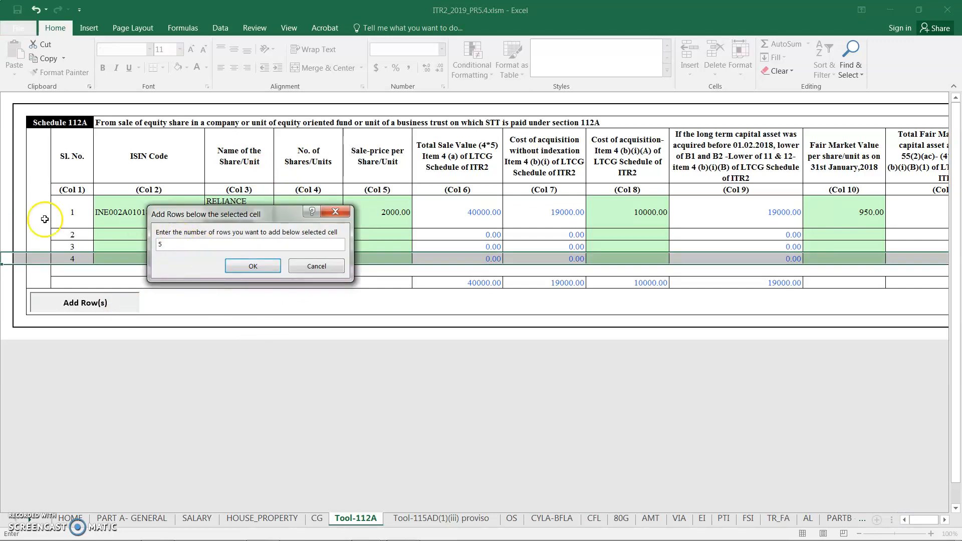
{"action": "left_click", "coordinate": [247, 266]}
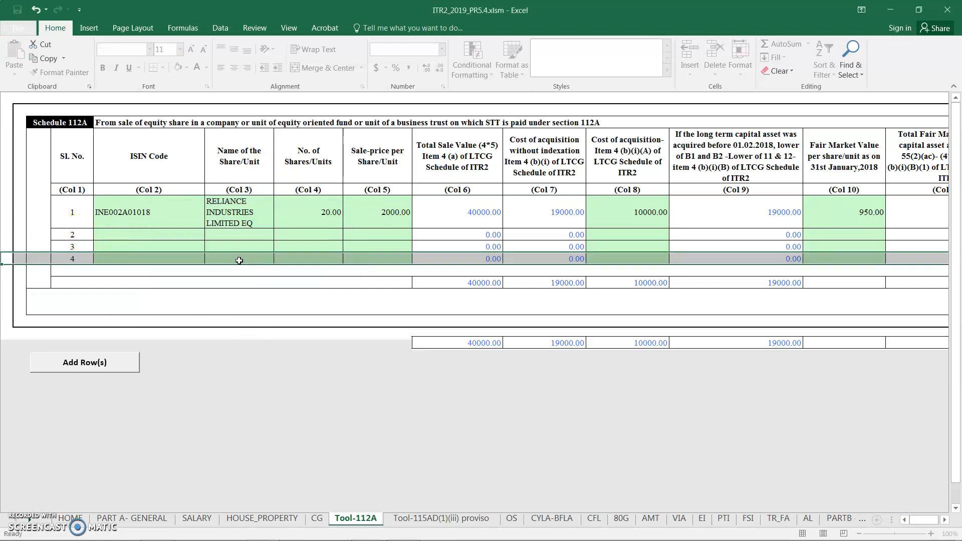
Check the blank ISIN code and share name cells in Schedule 112A, consult the Reliance quote on the NSE site in Chrome, and return to Excel.
{"action": "left_click", "coordinate": [176, 238]}
{"action": "left_click", "coordinate": [240, 237]}
{"action": "left_click", "coordinate": [166, 235]}
{"action": "left_click", "coordinate": [167, 246]}
{"action": "left_click", "coordinate": [167, 271]}
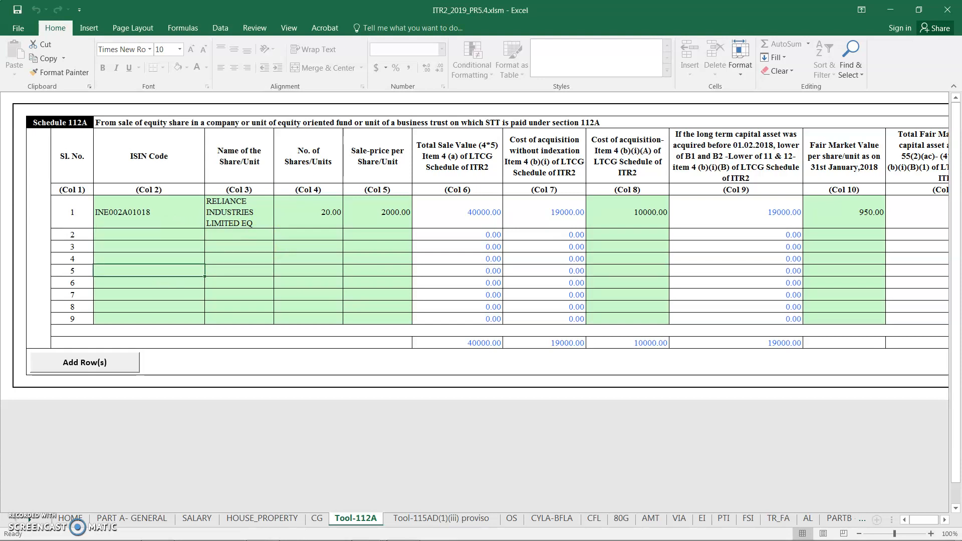
{"action": "key", "text": "alt+Tab"}
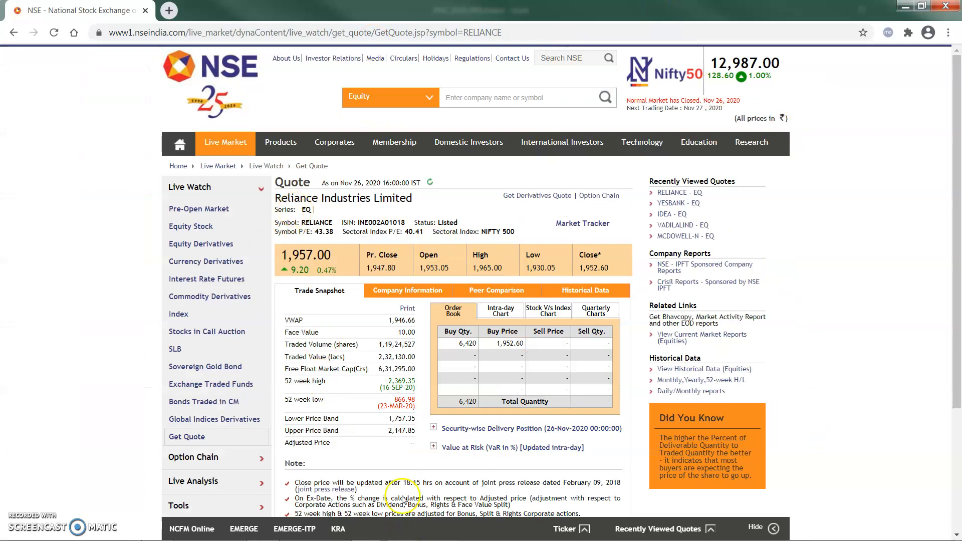
{"action": "left_click", "coordinate": [905, 6]}
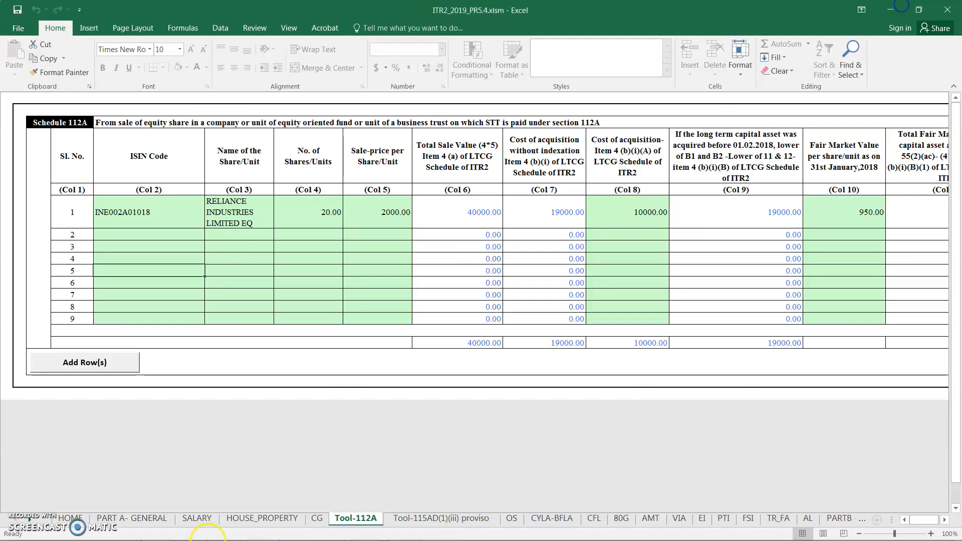
Enter 100000 as interest from deposits (item bii) on the OS sheet, after viewing the Tool-115AD(1)(iii) proviso sheet.
{"action": "left_click", "coordinate": [446, 518]}
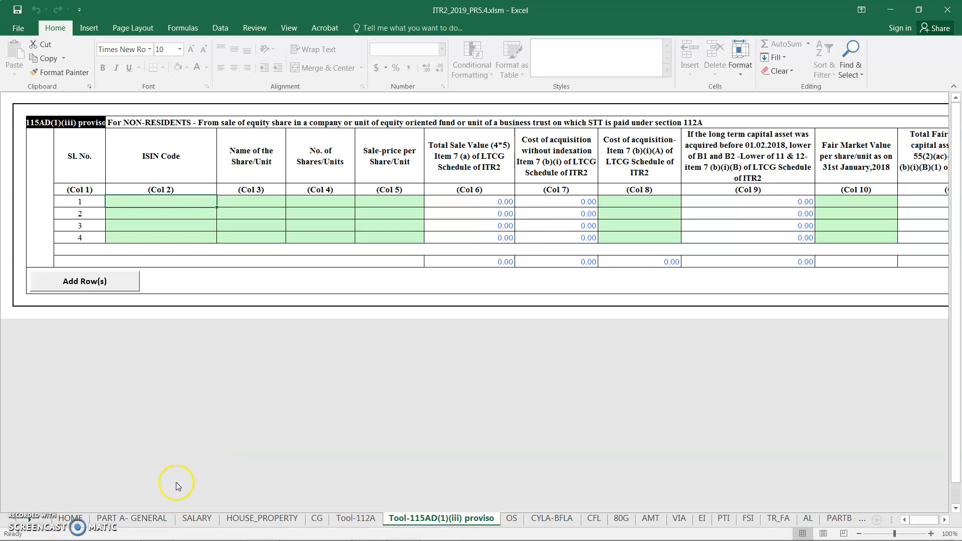
{"action": "left_click", "coordinate": [512, 519]}
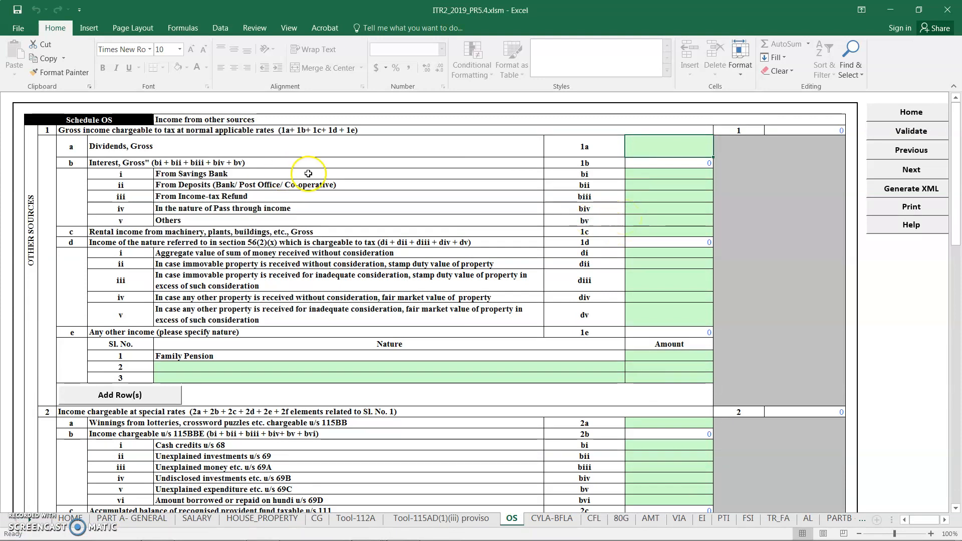
{"action": "left_click", "coordinate": [290, 174]}
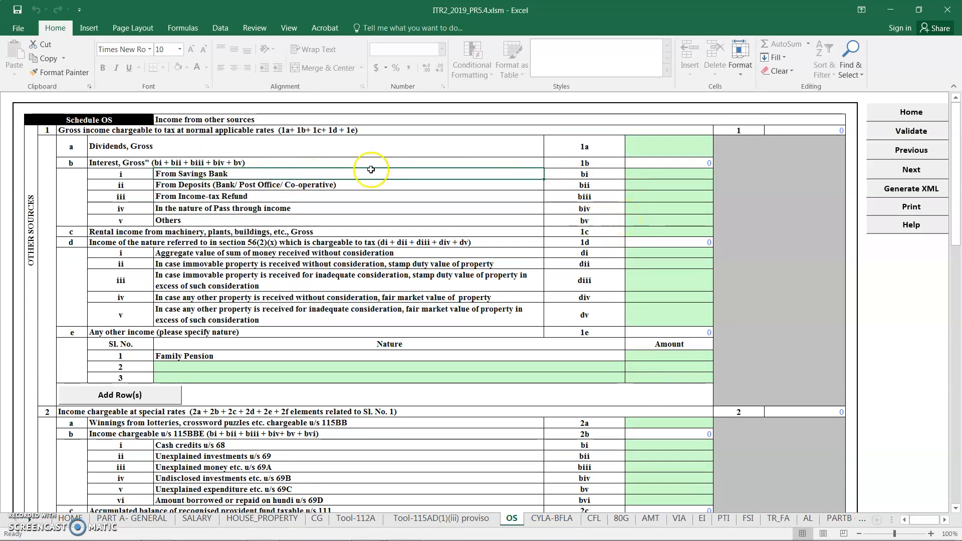
{"action": "left_click", "coordinate": [663, 187]}
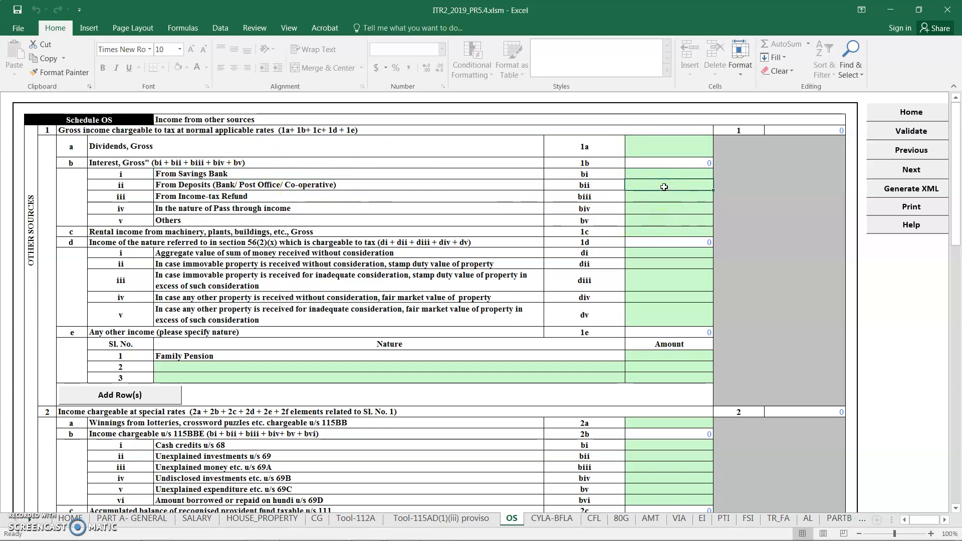
{"action": "type", "text": "100000"}
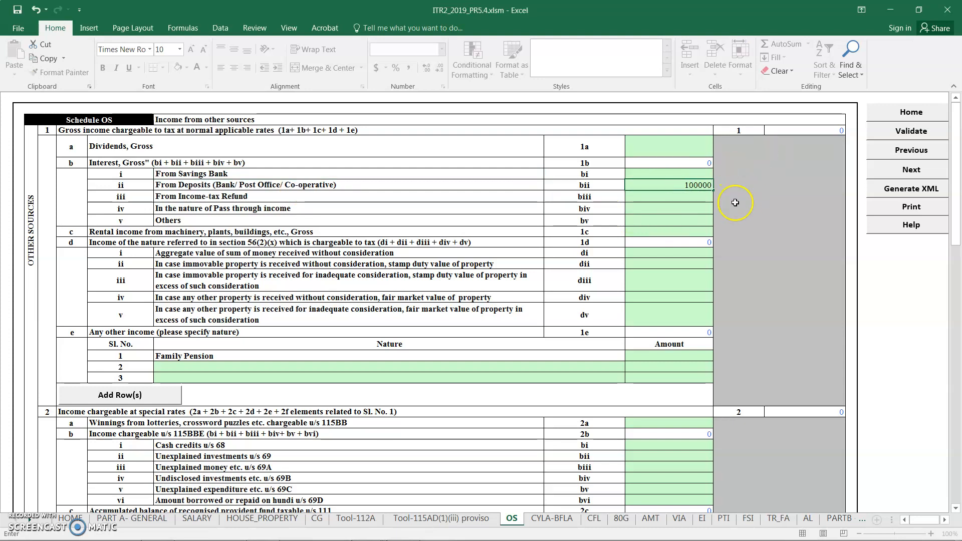
{"action": "left_click", "coordinate": [682, 209]}
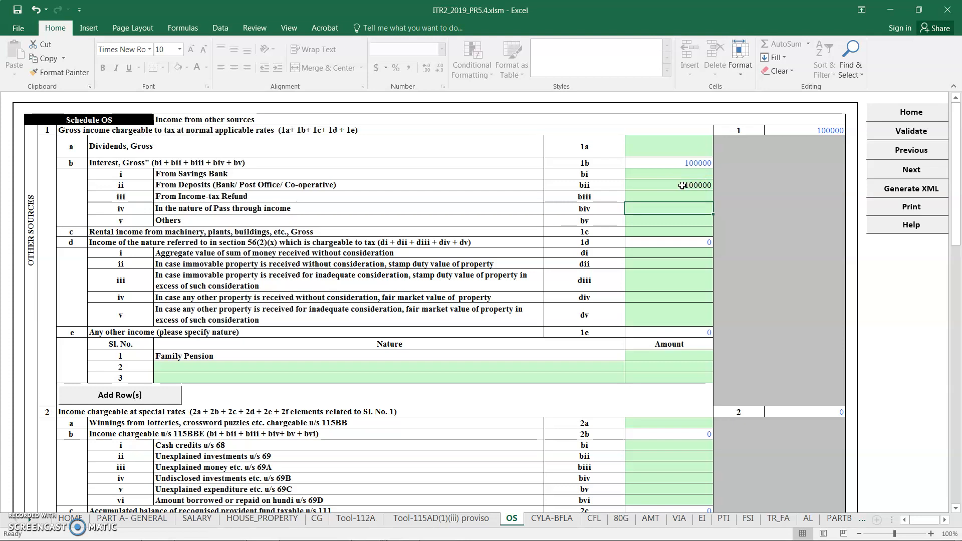
Examine the short-term and long-term capital gain rows of Schedule CYLA on the CYLA-BFLA sheet.
{"action": "left_click", "coordinate": [551, 518]}
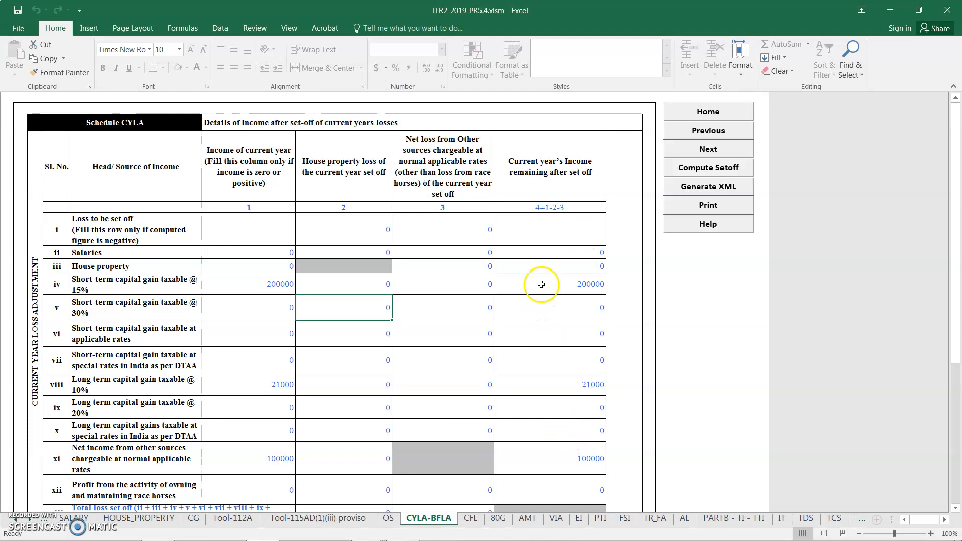
{"action": "left_click", "coordinate": [144, 283]}
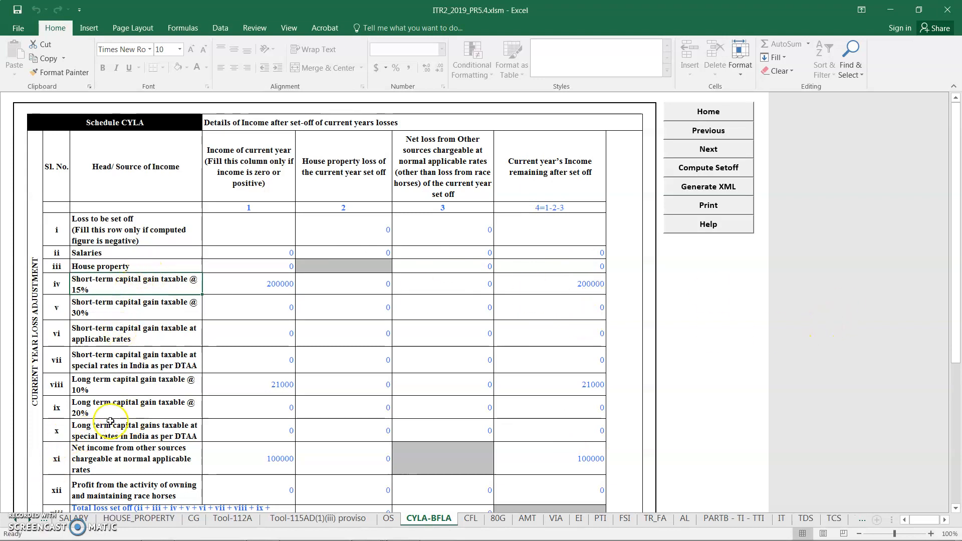
{"action": "left_click", "coordinate": [151, 425]}
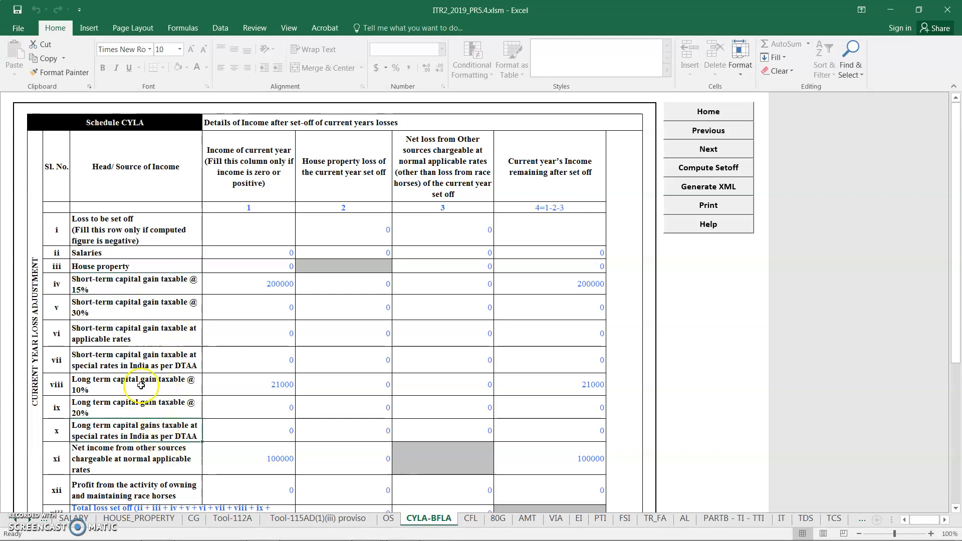
{"action": "left_click", "coordinate": [132, 406]}
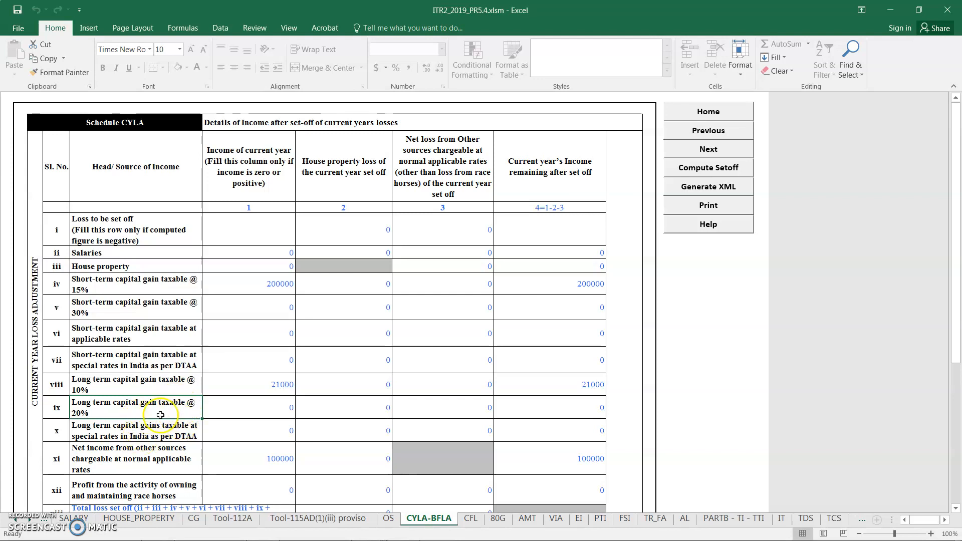
Examine the earlier-year loss fields in Schedule CFL and the donation tables in Schedule 80G.
{"action": "left_click", "coordinate": [470, 518]}
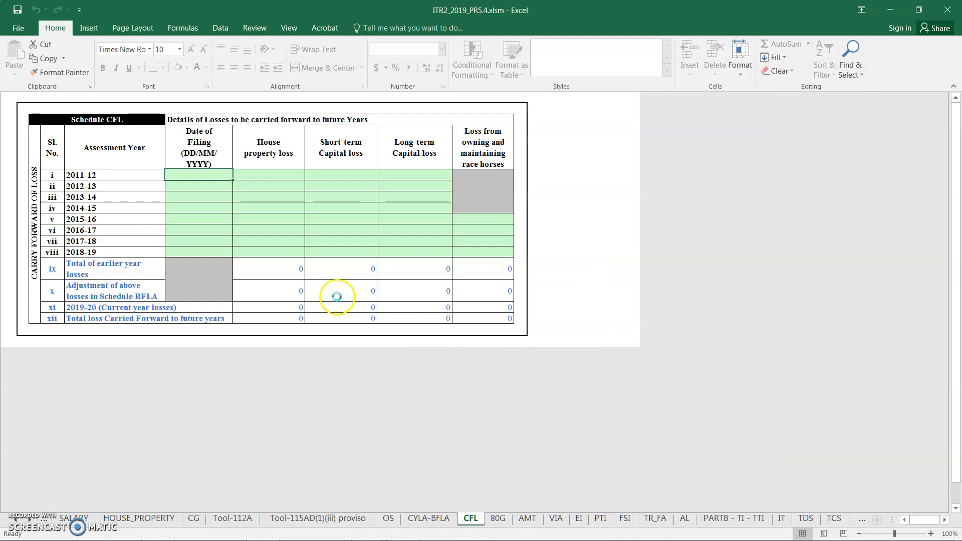
{"action": "left_click", "coordinate": [390, 234]}
{"action": "left_click", "coordinate": [412, 205]}
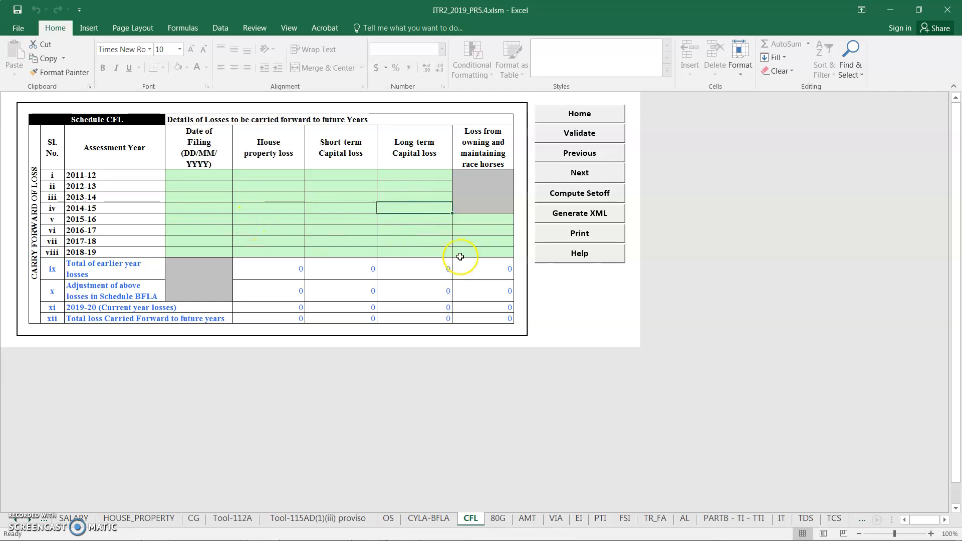
{"action": "left_click", "coordinate": [260, 213]}
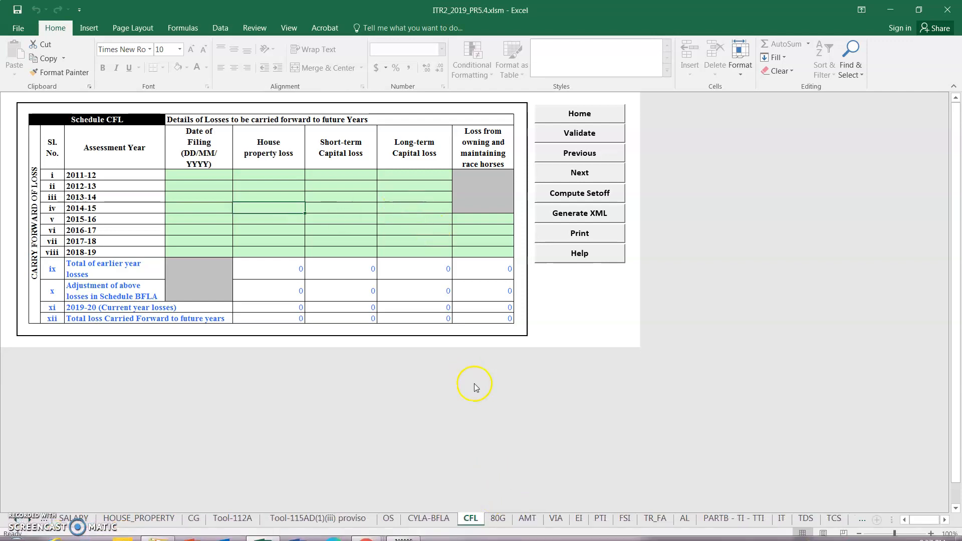
{"action": "left_click", "coordinate": [497, 519]}
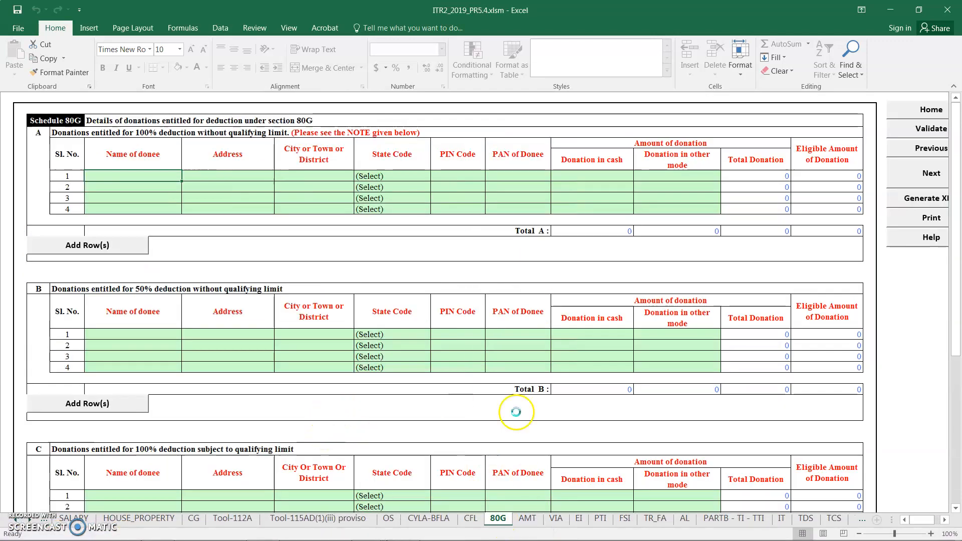
{"action": "scroll", "coordinate": [513, 288], "scroll_direction": "down", "scroll_amount": 3}
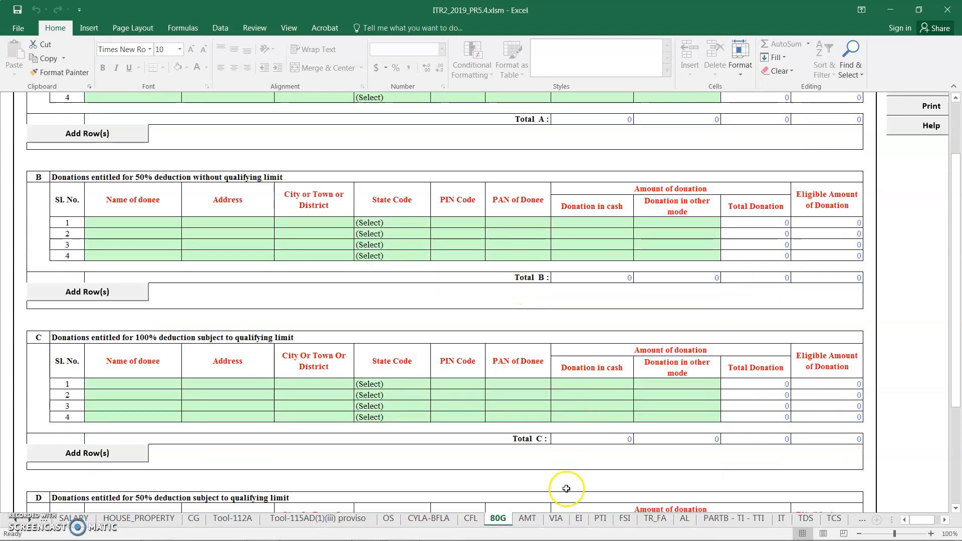
Review the total income and tax computation on the PARTB - TI - TTI sheet, and open the TCS sheet.
{"action": "left_click", "coordinate": [734, 519]}
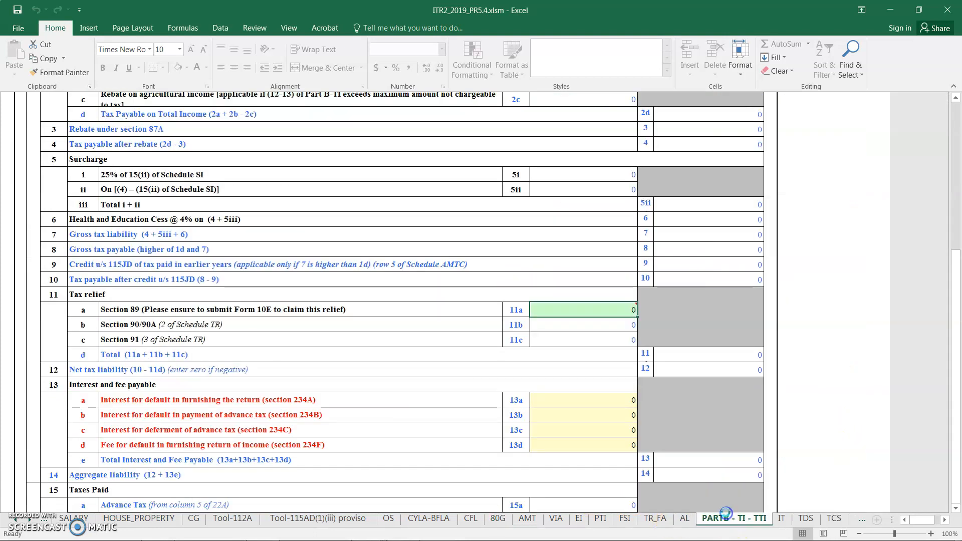
{"action": "scroll", "coordinate": [476, 241], "scroll_direction": "up", "scroll_amount": 13}
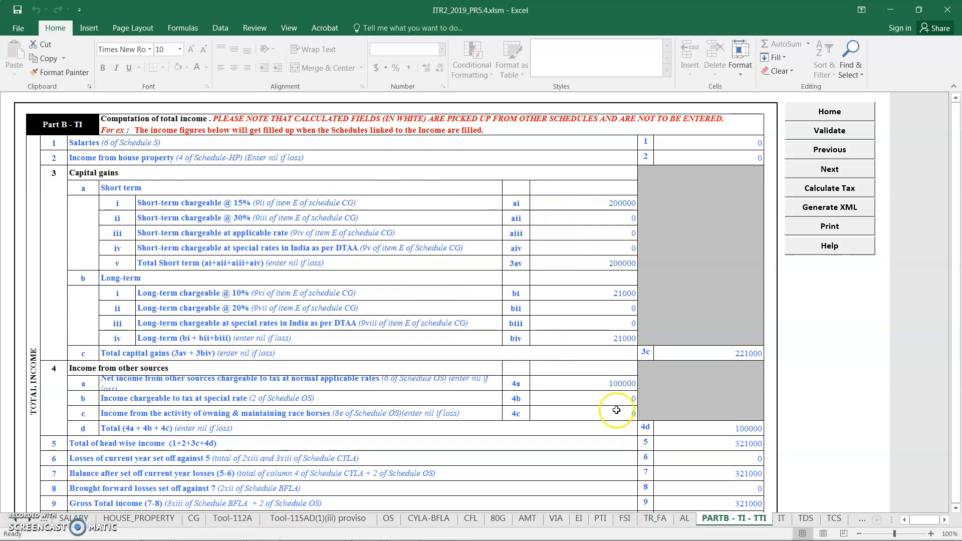
{"action": "scroll", "coordinate": [614, 403], "scroll_direction": "down", "scroll_amount": 3}
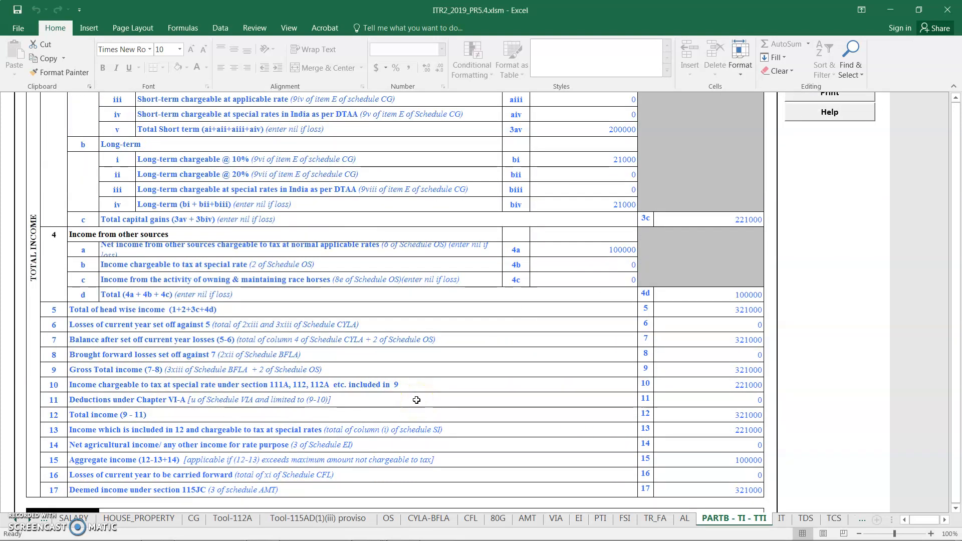
{"action": "scroll", "coordinate": [416, 400], "scroll_direction": "up", "scroll_amount": 3}
{"action": "scroll", "coordinate": [414, 405], "scroll_direction": "down", "scroll_amount": 14}
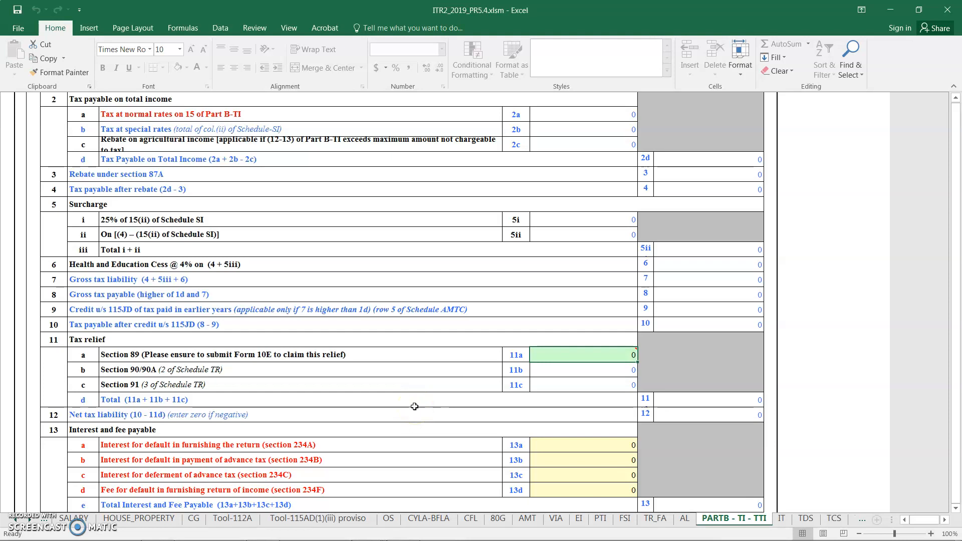
{"action": "scroll", "coordinate": [414, 406], "scroll_direction": "up", "scroll_amount": 15}
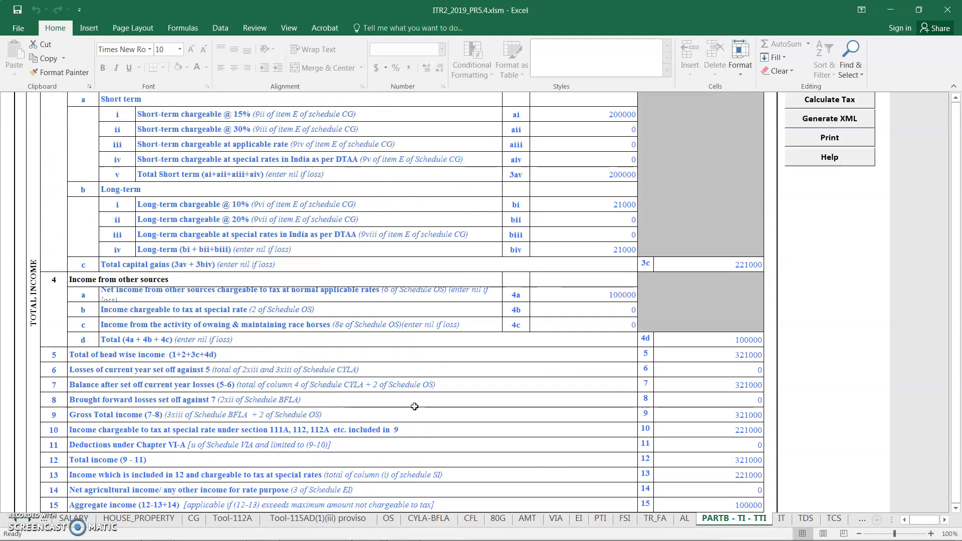
{"action": "left_click", "coordinate": [564, 227]}
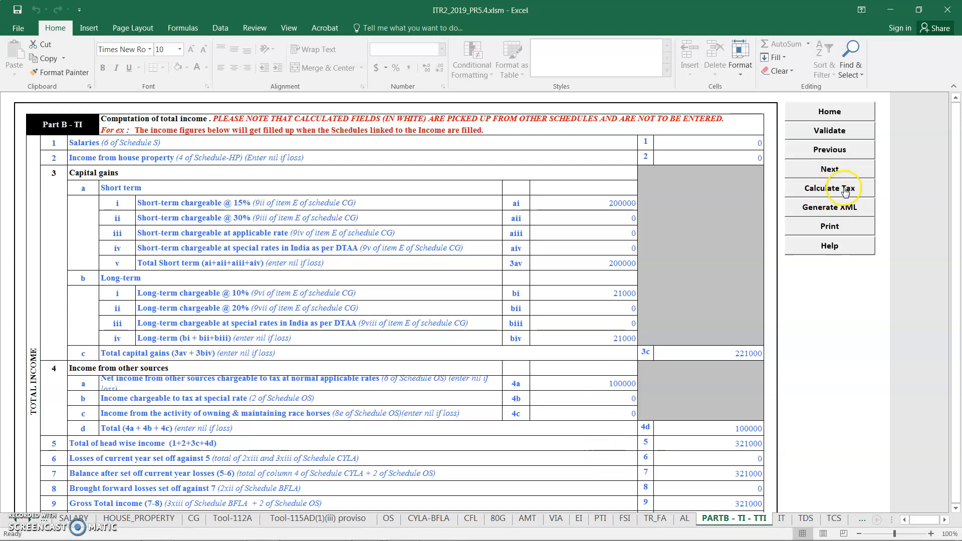
{"action": "left_click", "coordinate": [833, 519]}
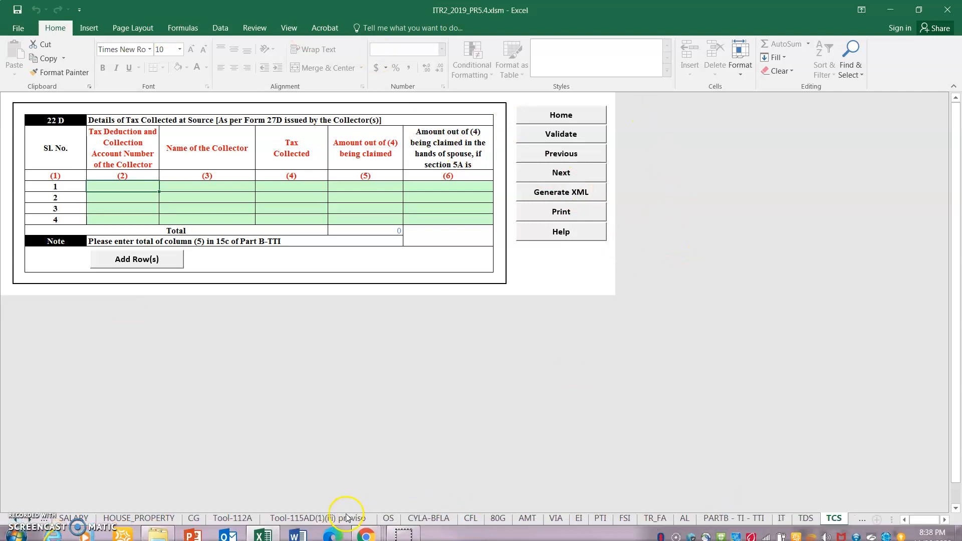
Switch to Chrome and view the e-Filing downloads page listing the ITR utilities for assessment year 2019-20.
{"action": "mouse_move", "coordinate": [358, 535]}
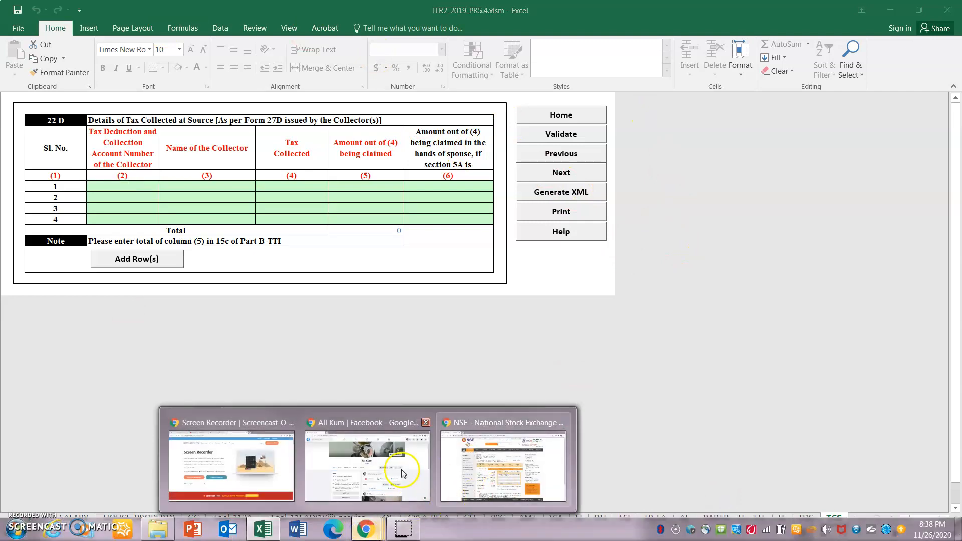
{"action": "left_click", "coordinate": [276, 463]}
{"action": "left_click", "coordinate": [368, 10]}
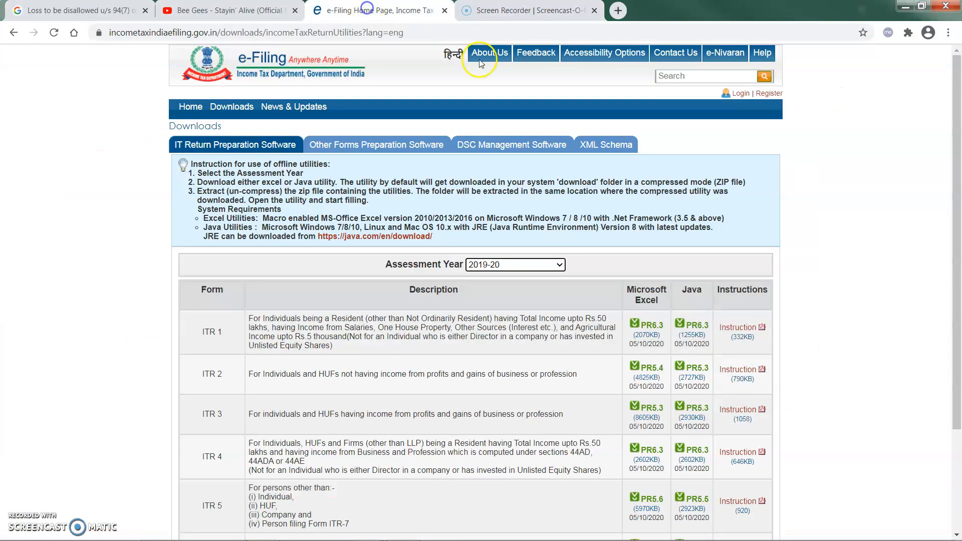
{"action": "scroll", "coordinate": [560, 270], "scroll_direction": "down", "scroll_amount": 2}
{"action": "scroll", "coordinate": [560, 271], "scroll_direction": "up", "scroll_amount": 2}
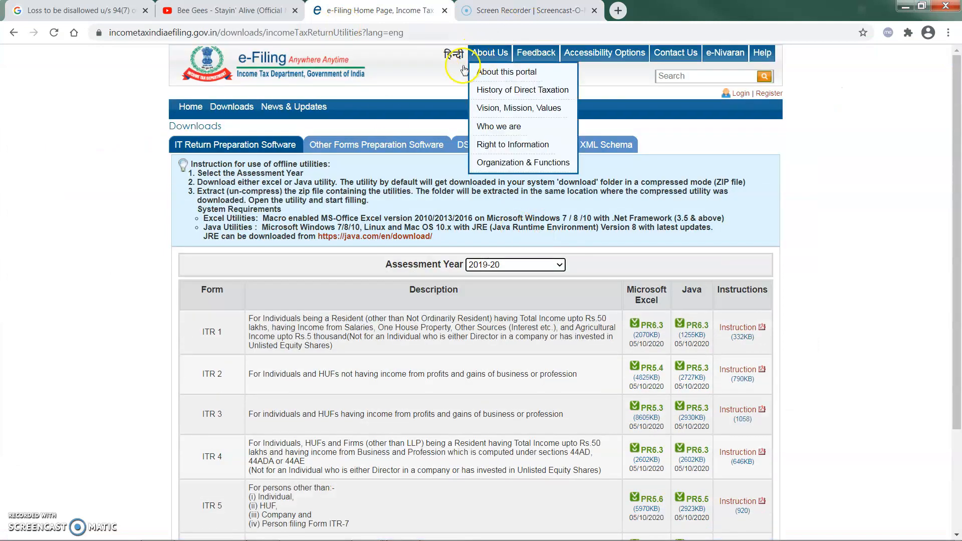
Go to the e-Filing home page, dismiss the ITR-1 announcement, and open the login page for registered users.
{"action": "left_click", "coordinate": [192, 111]}
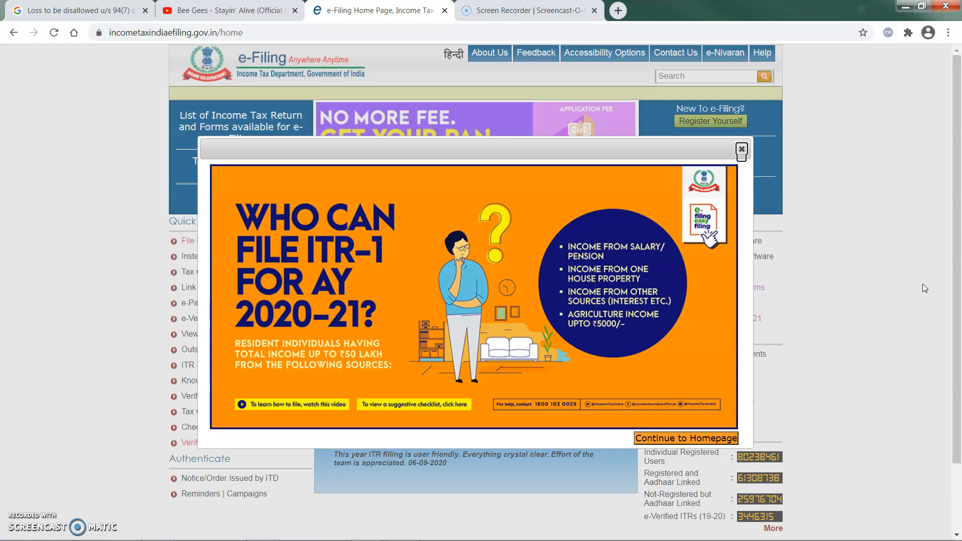
{"action": "left_click", "coordinate": [742, 150]}
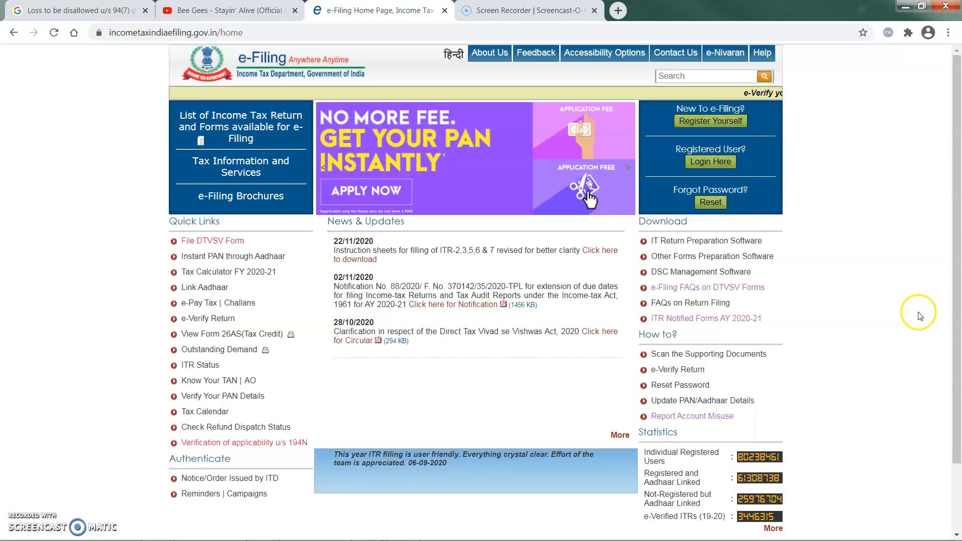
{"action": "left_click", "coordinate": [710, 161]}
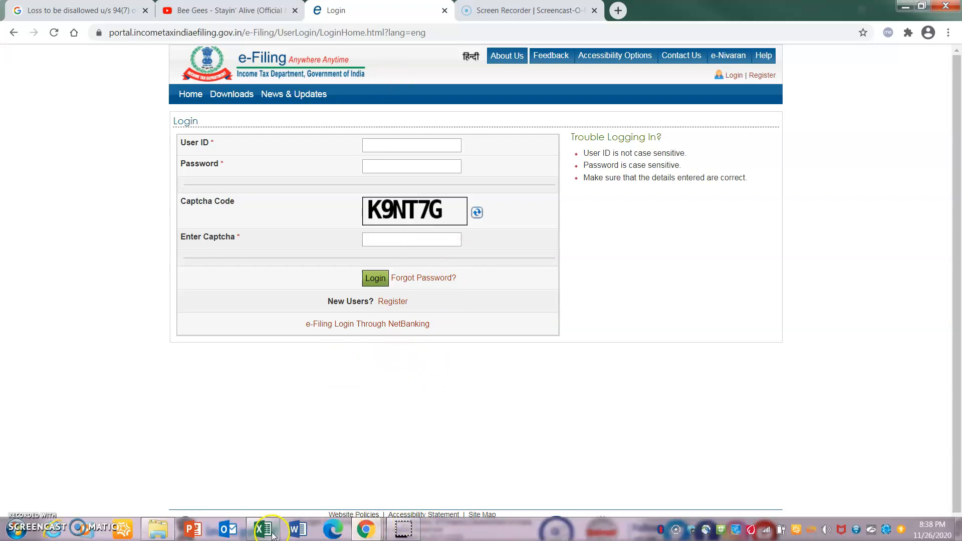
Switch back to Excel and view the tax collected at source table on the TCS sheet.
{"action": "left_click", "coordinate": [263, 529]}
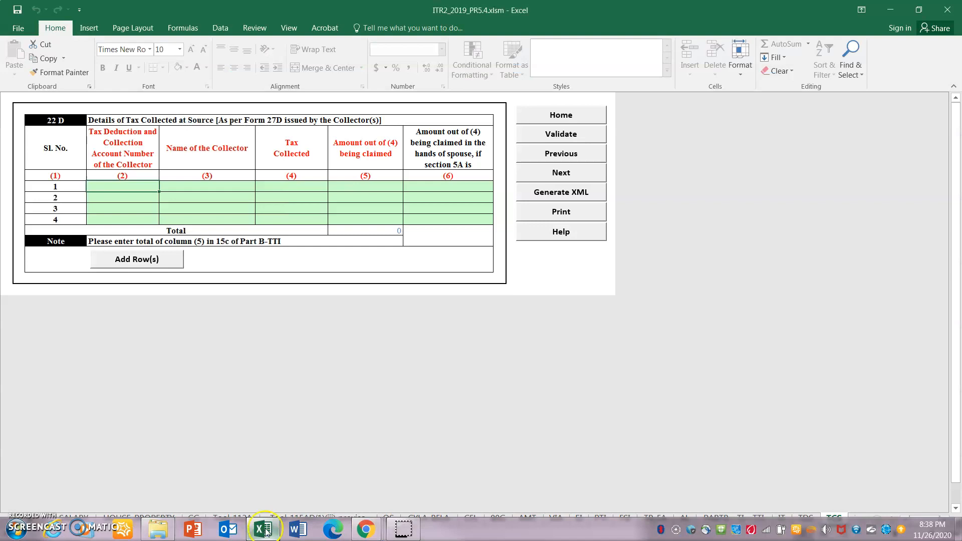
{"action": "scroll", "coordinate": [477, 367], "scroll_direction": "down", "scroll_amount": 1}
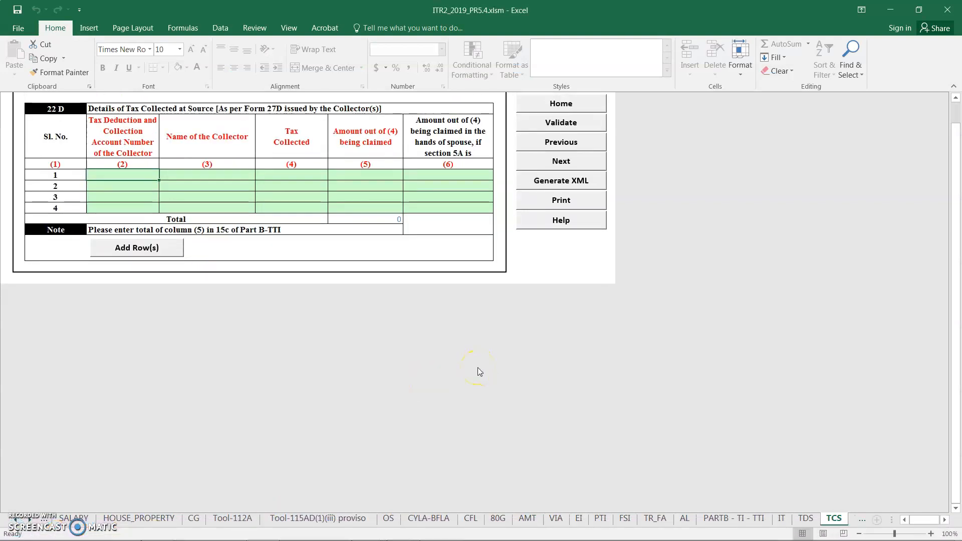
{"action": "scroll", "coordinate": [477, 367], "scroll_direction": "up", "scroll_amount": 1}
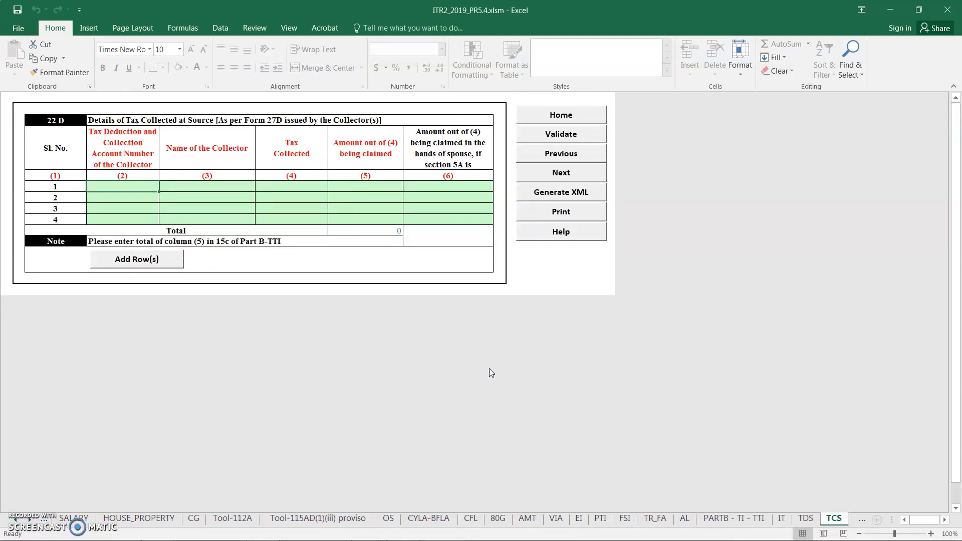
{"action": "left_click", "coordinate": [469, 324]}
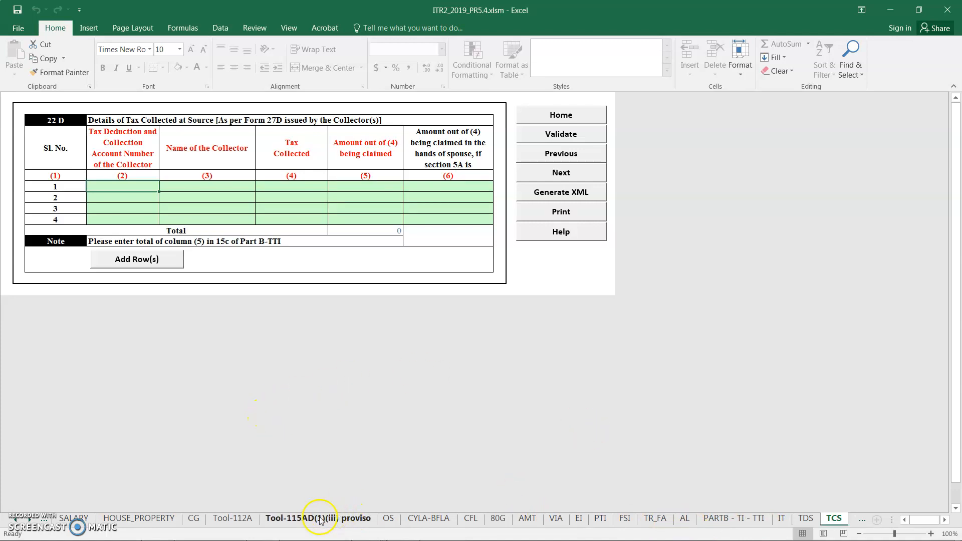
Review the share sale schedules on the Tool-112A and Tool-115AD(1)(iii) proviso sheets, and the carried-forward loss table on the CFL sheet.
{"action": "left_click", "coordinate": [243, 519]}
{"action": "left_click", "coordinate": [260, 330]}
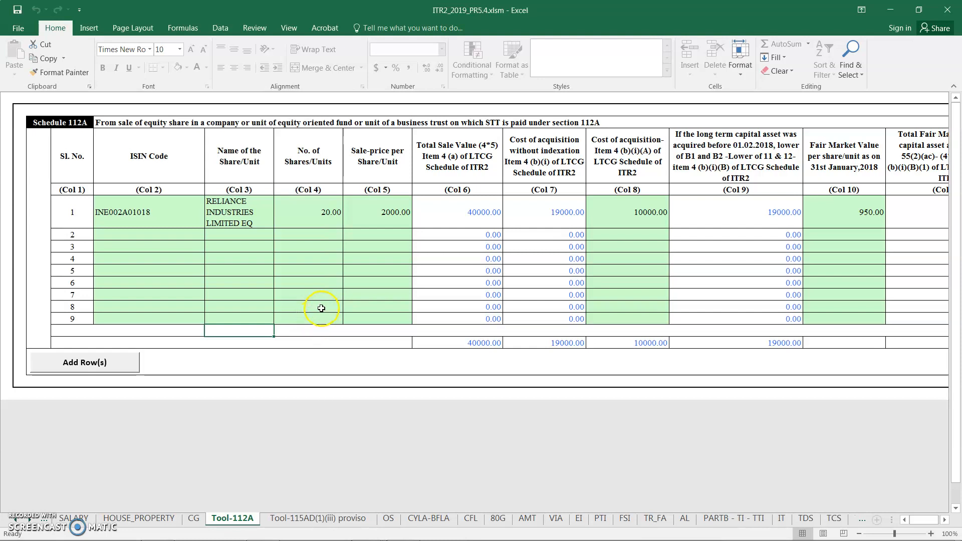
{"action": "left_click", "coordinate": [328, 518]}
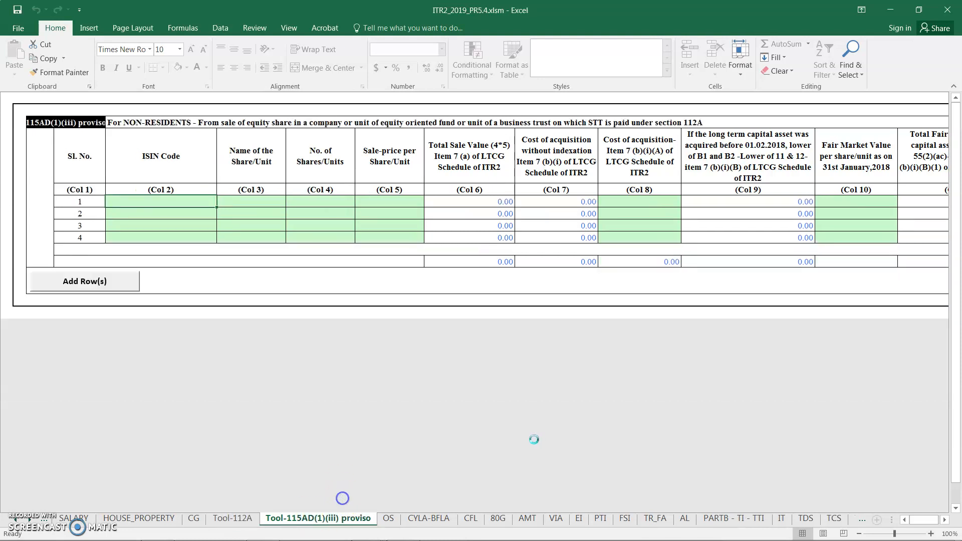
{"action": "left_click", "coordinate": [470, 517]}
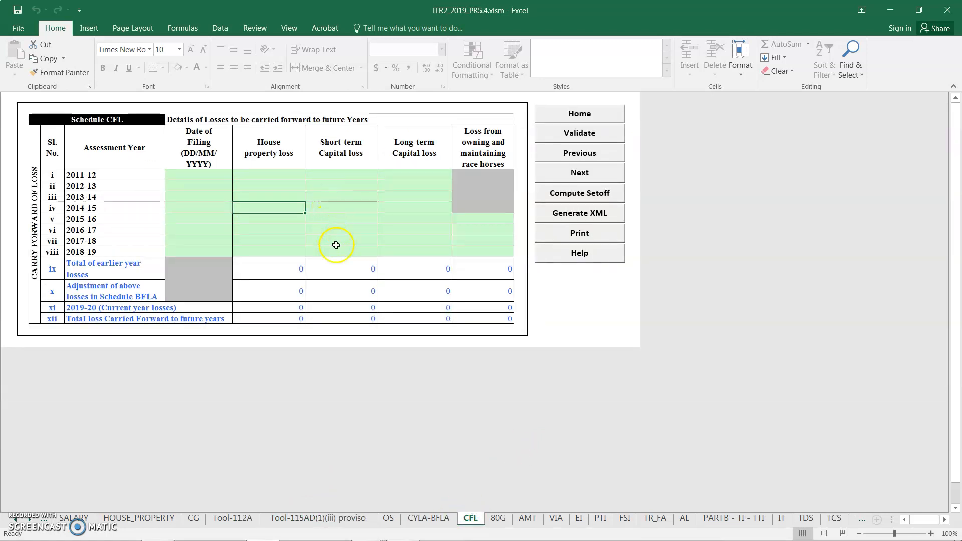